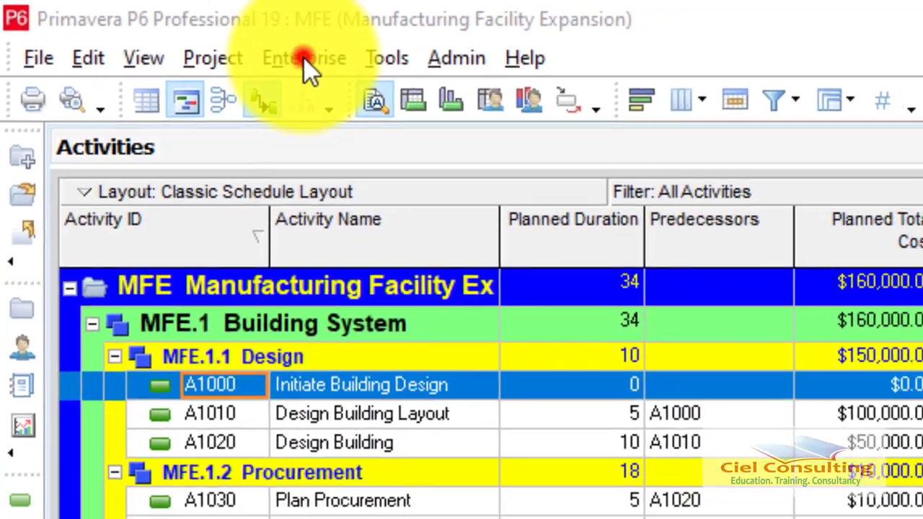
# - Open the enterprise Calendars dialog and view the Resource, Project and Global calendar lists, ending on Global
pyautogui.click(276, 53)
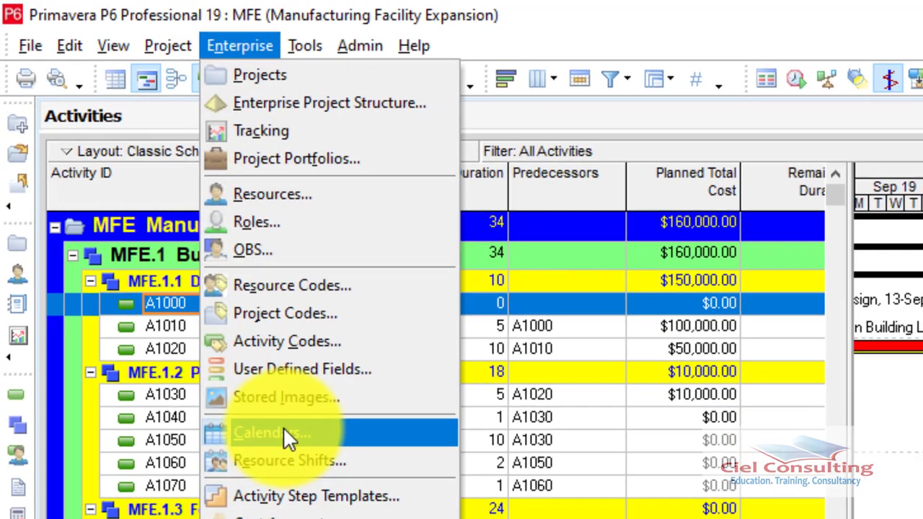
pyautogui.click(284, 432)
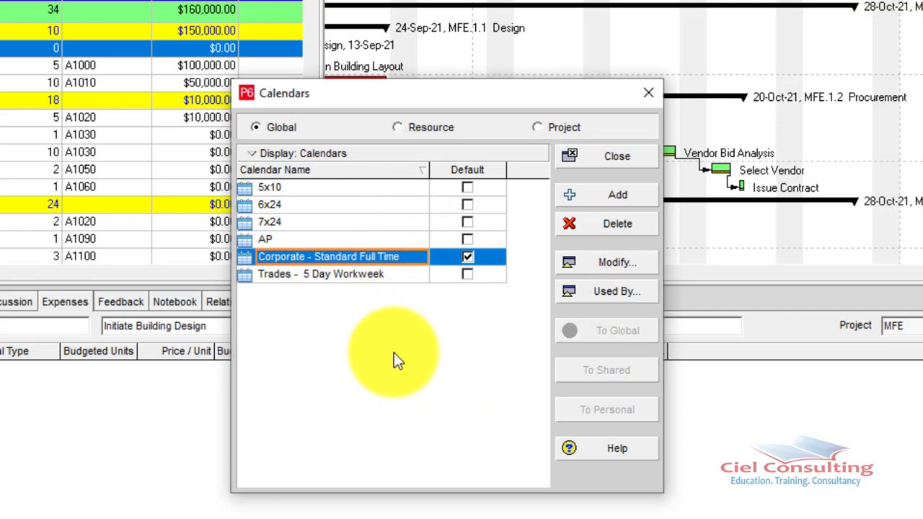
pyautogui.click(423, 131)
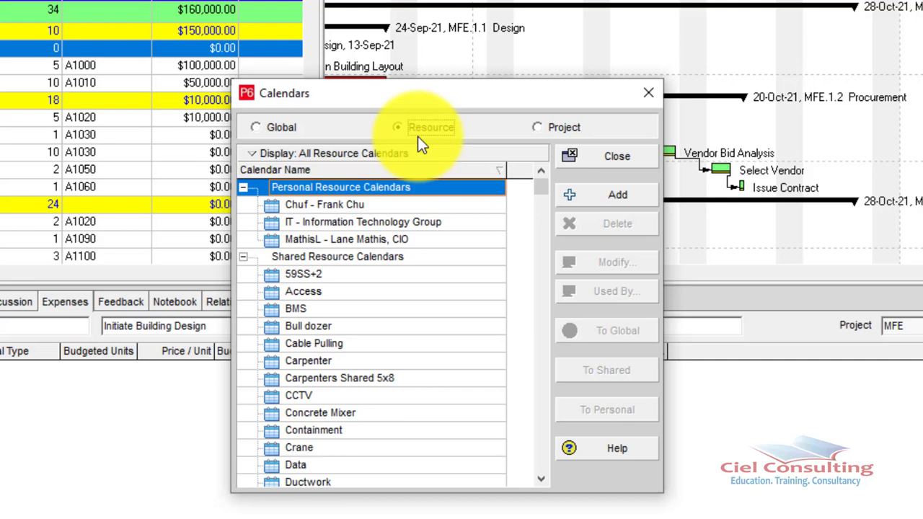
pyautogui.click(557, 131)
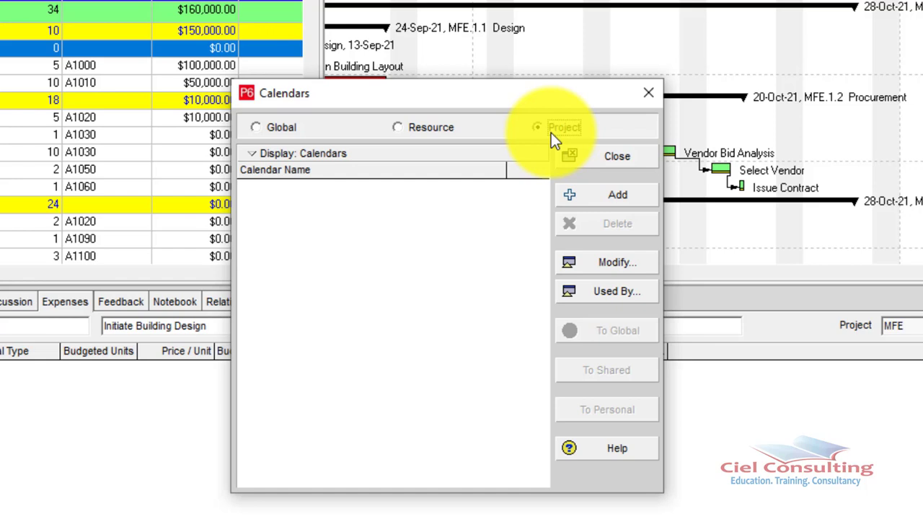
pyautogui.click(254, 131)
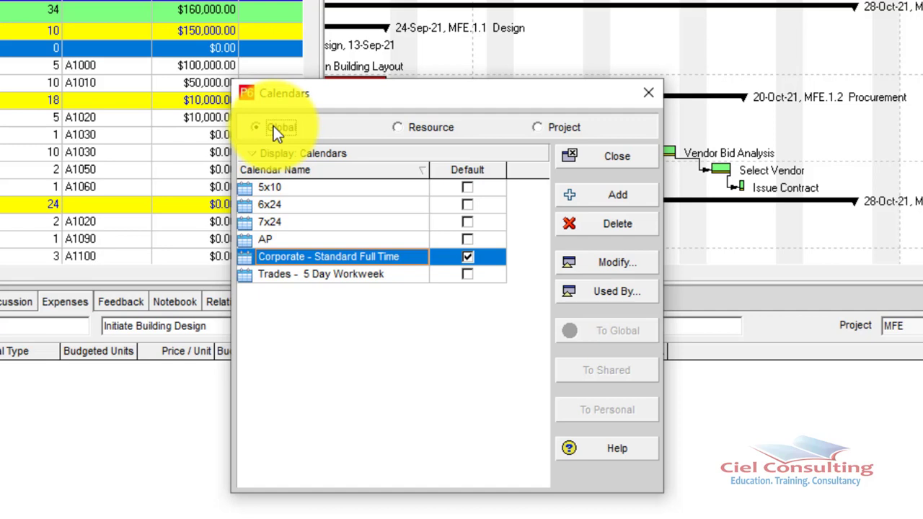
pyautogui.click(274, 127)
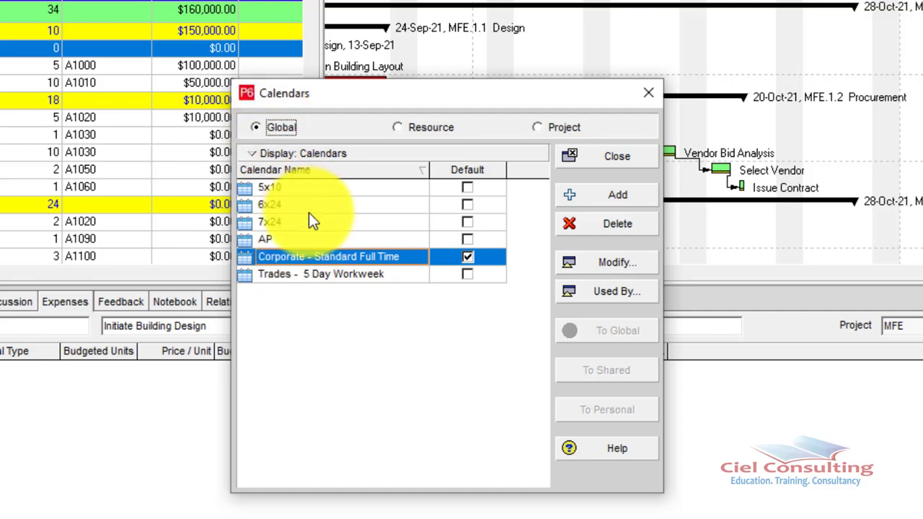
# - Look through the listed global calendars, ending on Corporate - Standard Full Time
pyautogui.click(312, 187)
pyautogui.click(315, 205)
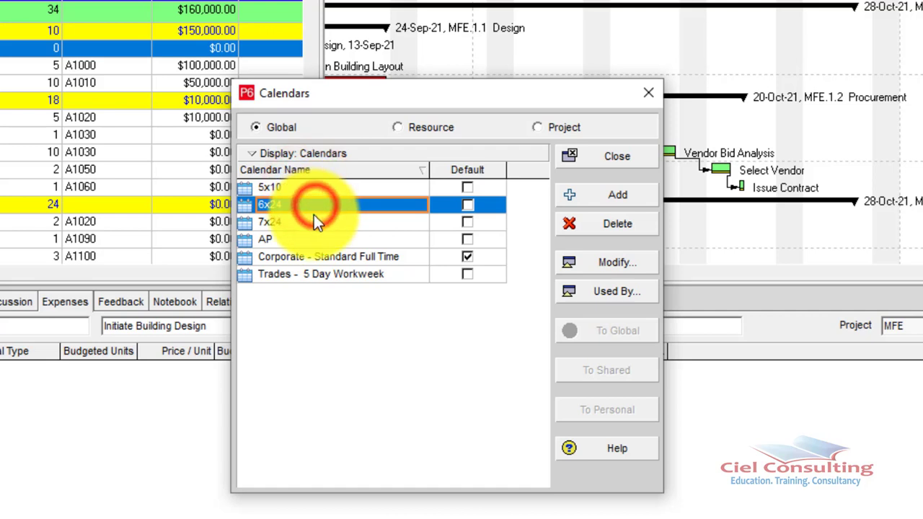
pyautogui.click(314, 220)
pyautogui.click(310, 240)
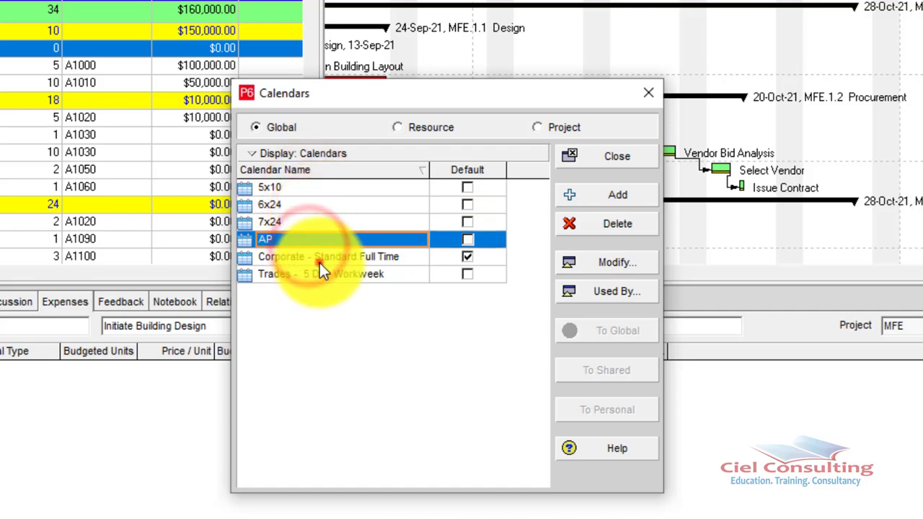
pyautogui.click(320, 273)
pyautogui.click(368, 256)
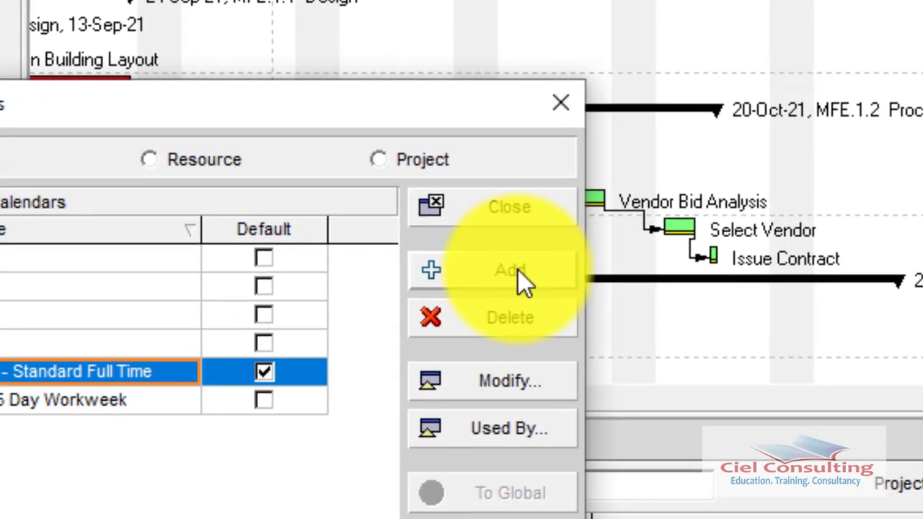
# - Add a global calendar copied from Corporate - Standard Full Time and name it 6 Day workweek Calendar
pyautogui.click(518, 273)
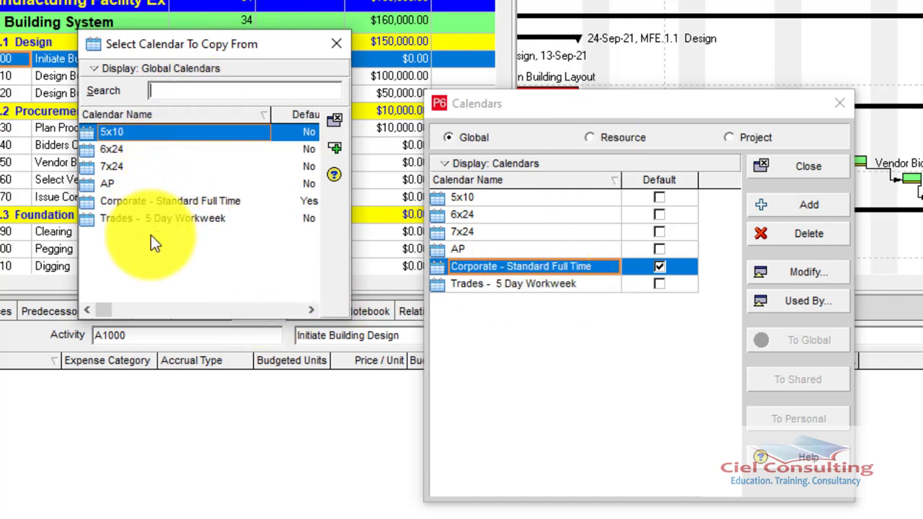
pyautogui.click(151, 202)
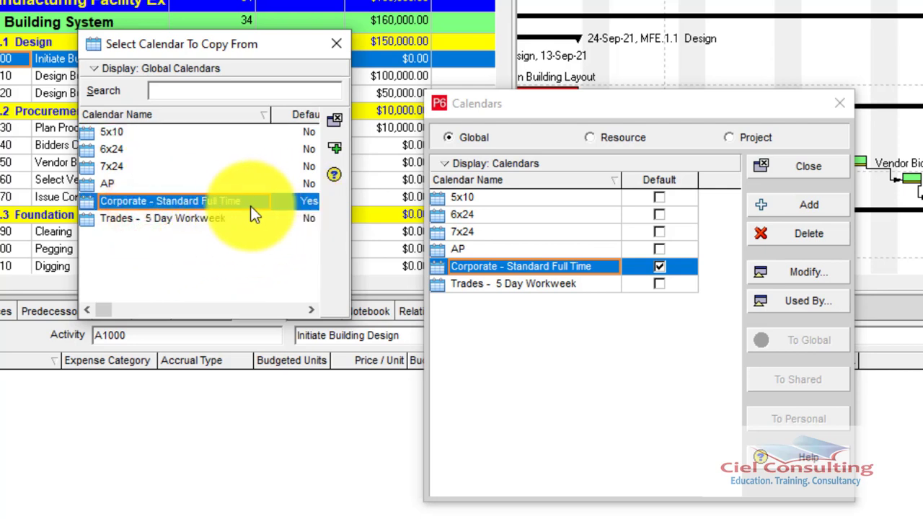
pyautogui.click(335, 150)
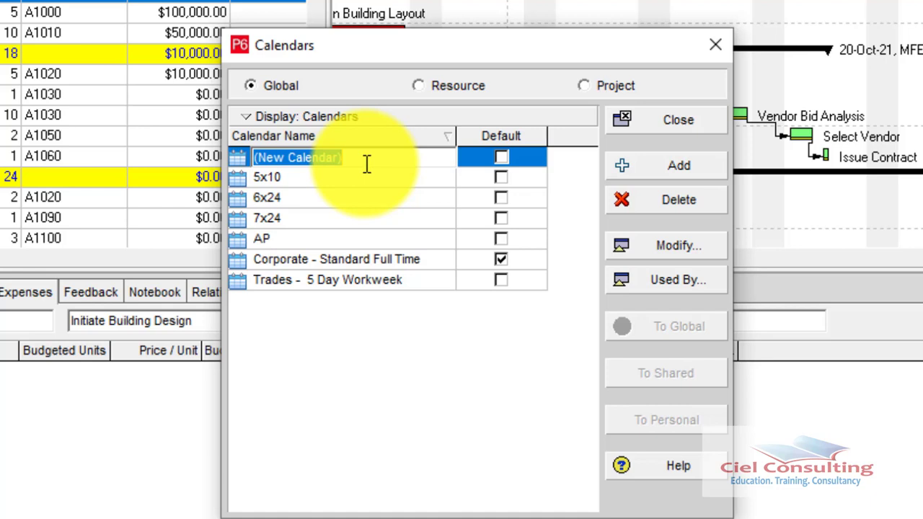
pyautogui.write('6 Day workweek')
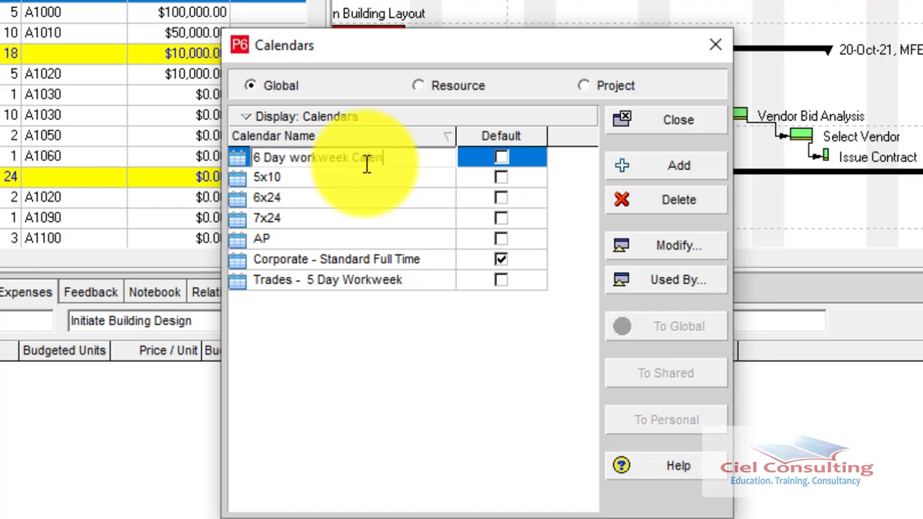
pyautogui.press('Return')
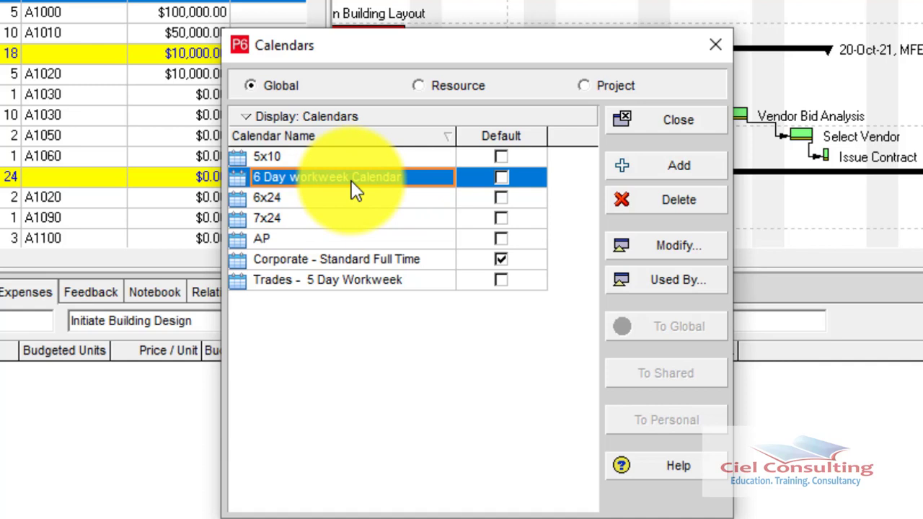
# - Open the 6 Day workweek Calendar for modification
pyautogui.click(374, 259)
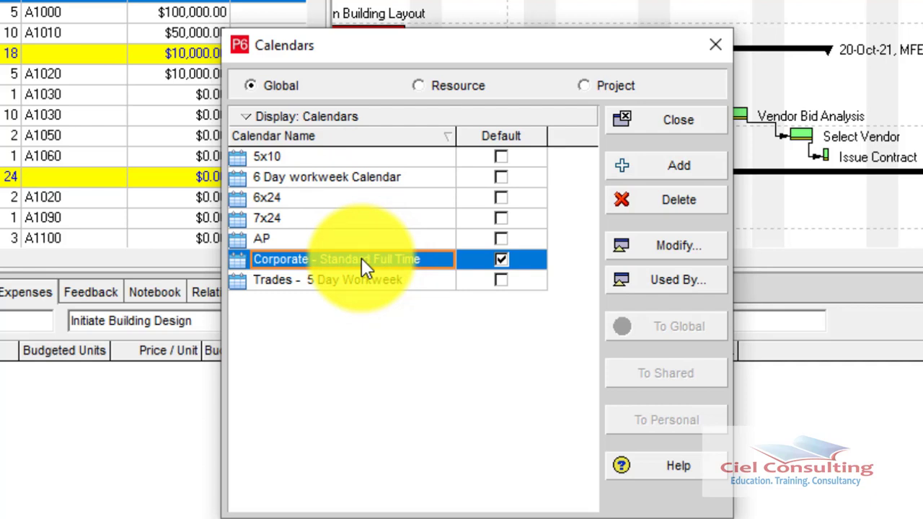
pyautogui.click(365, 177)
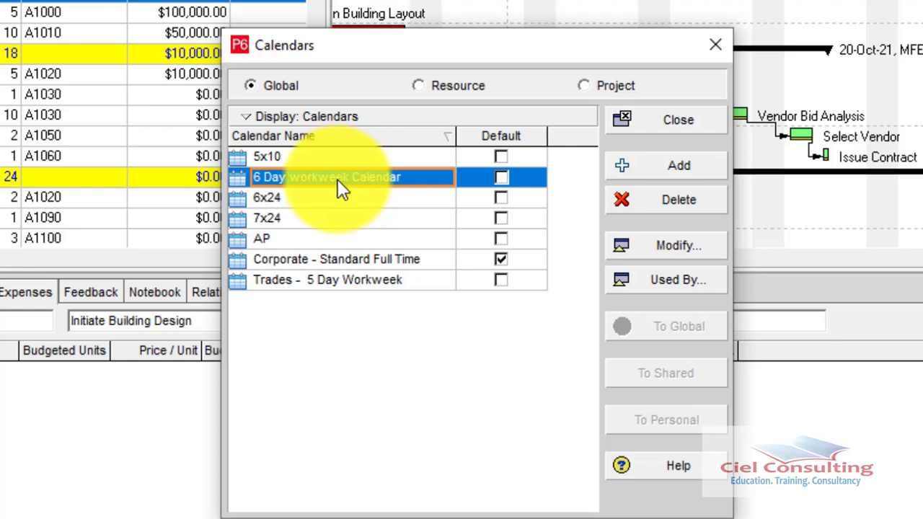
pyautogui.click(682, 249)
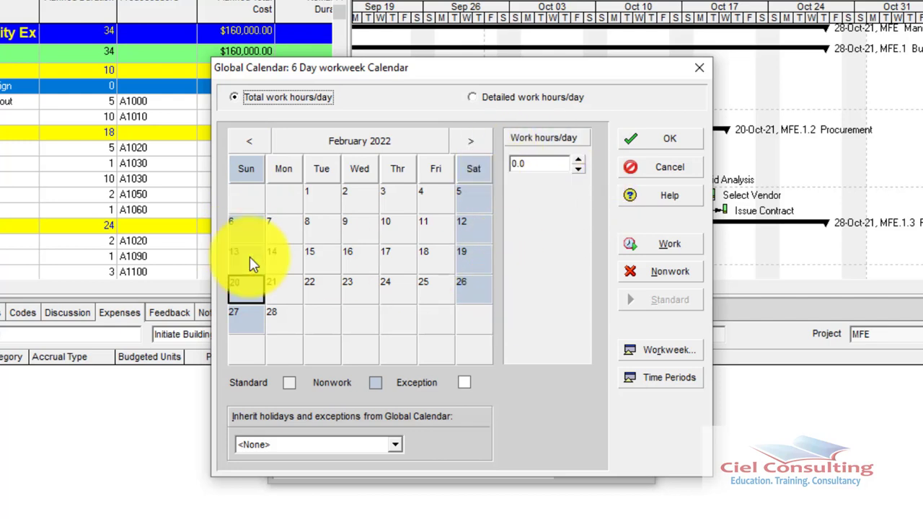
pyautogui.moveTo(250, 264); pyautogui.dragTo(242, 298)
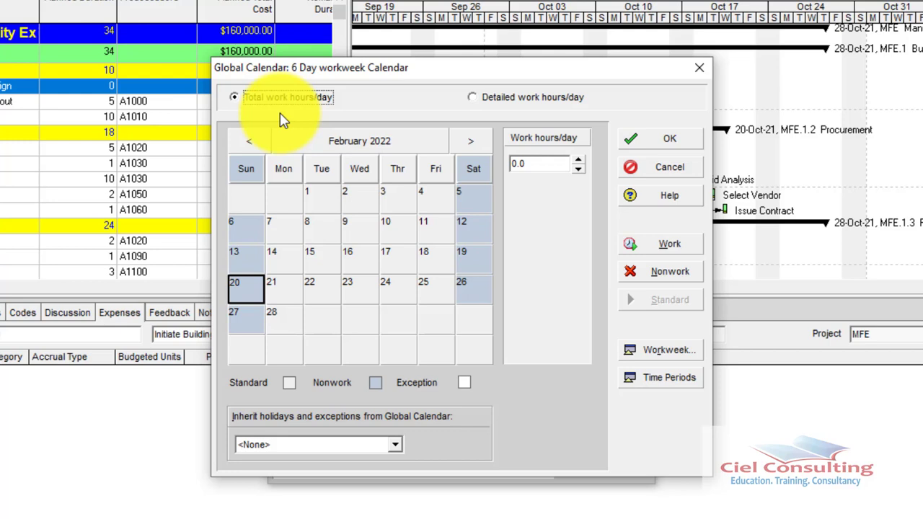
# - View the calendar's detailed work hours per day and return to the total work hours per day
pyautogui.click(476, 99)
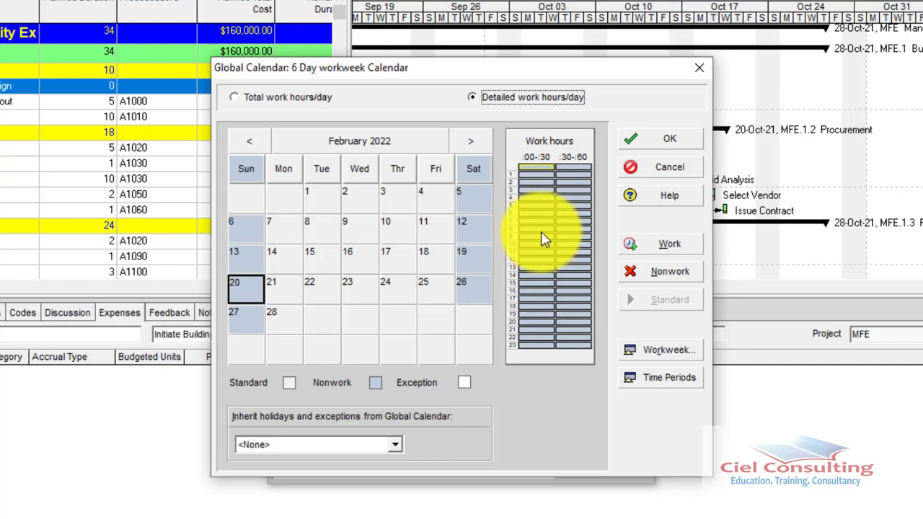
pyautogui.click(540, 237)
pyautogui.moveTo(541, 238)
pyautogui.mouseDown()
pyautogui.moveTo(542, 217)
pyautogui.moveTo(540, 248)
pyautogui.mouseUp()
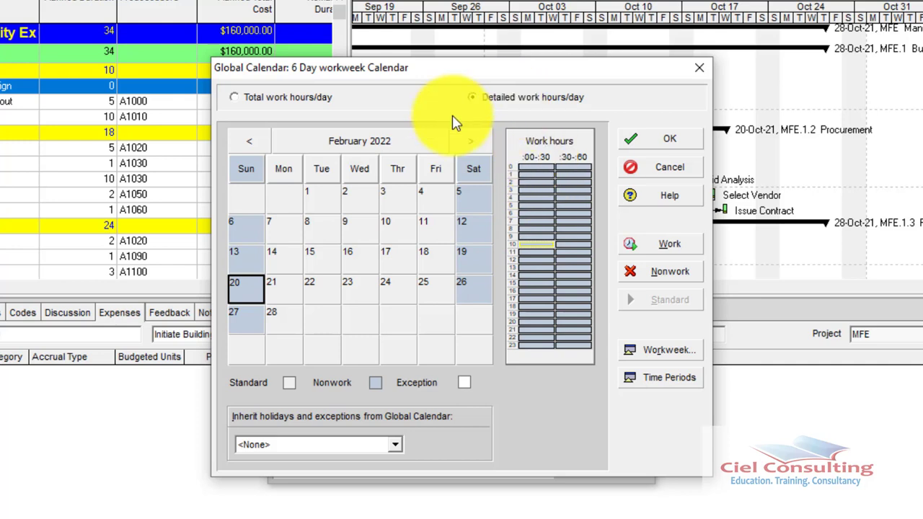
pyautogui.click(282, 108)
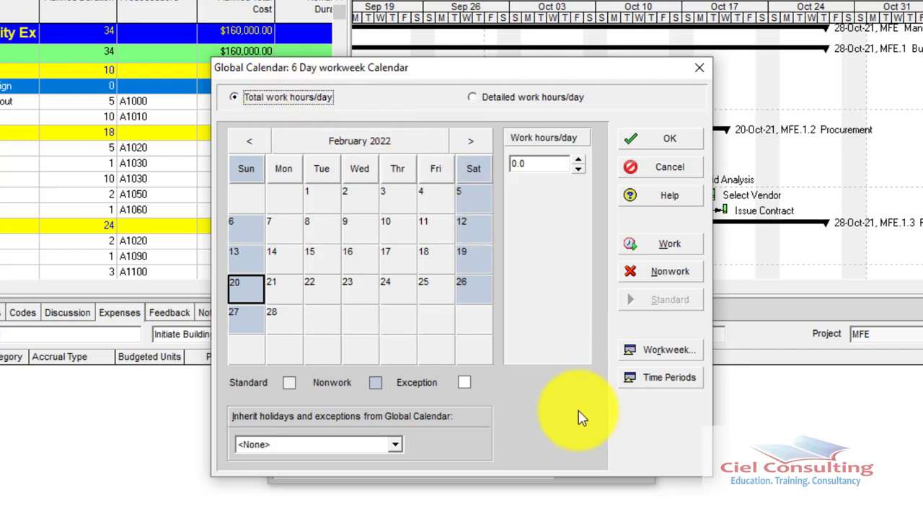
# - Set Saturday's standard work hours to 8 in the calendar's workweek
pyautogui.click(674, 351)
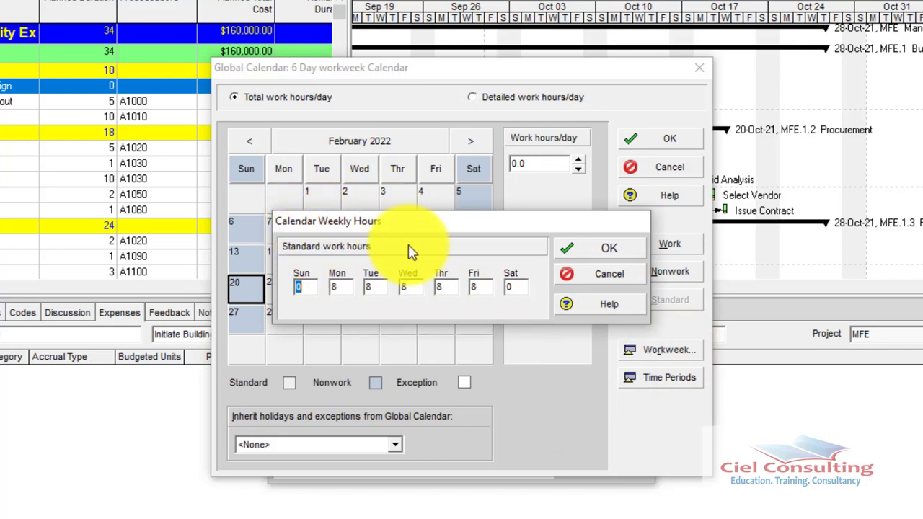
pyautogui.click(338, 289)
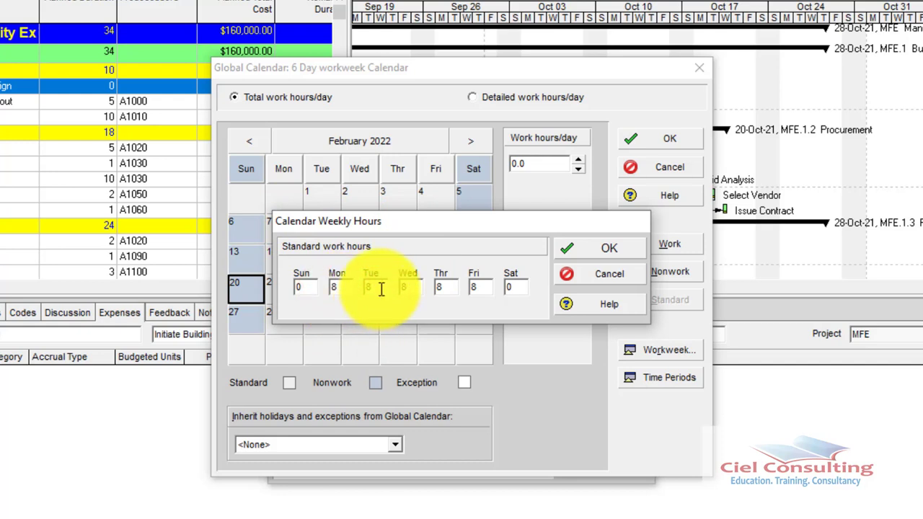
pyautogui.click(375, 287)
pyautogui.click(478, 287)
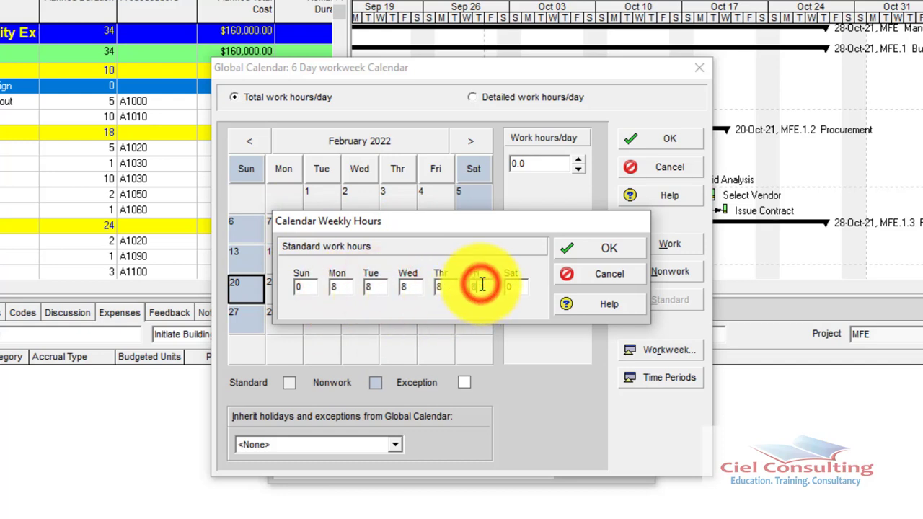
pyautogui.click(525, 288)
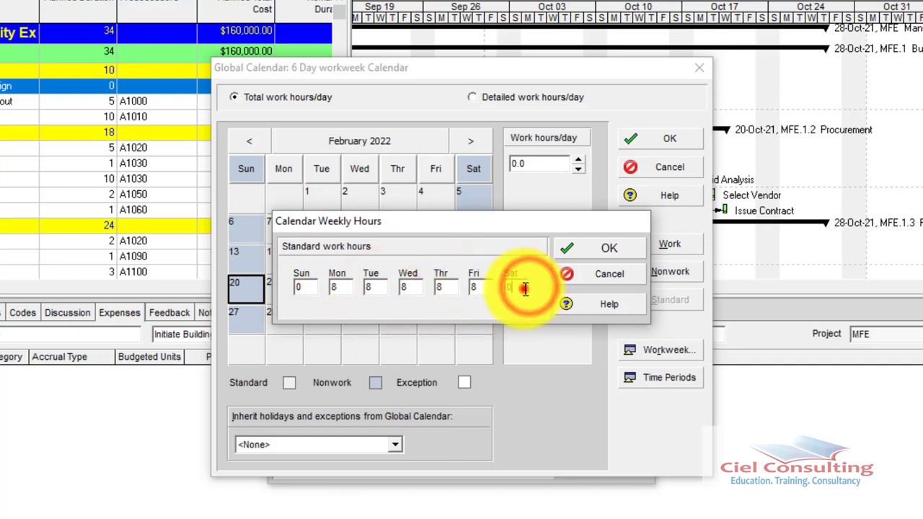
pyautogui.click(308, 288)
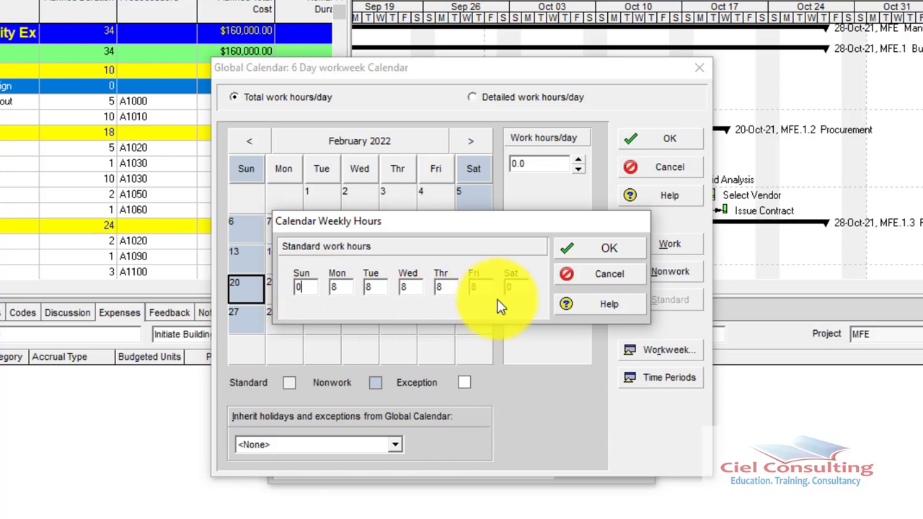
pyautogui.click(526, 287)
pyautogui.press('BackSpace')
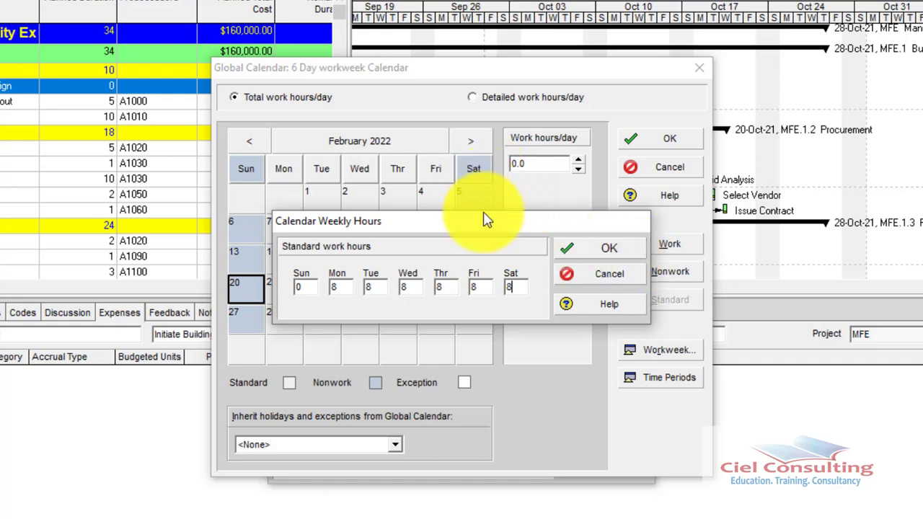
pyautogui.click(476, 172)
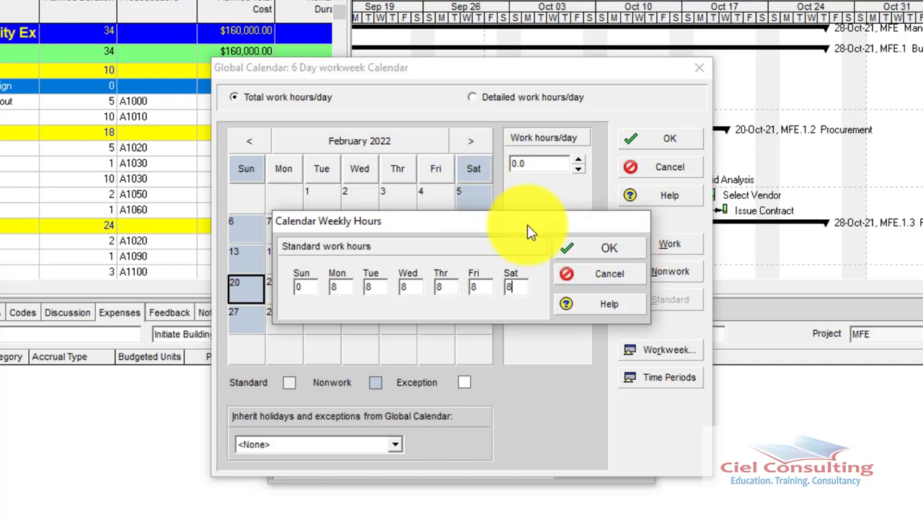
pyautogui.click(615, 249)
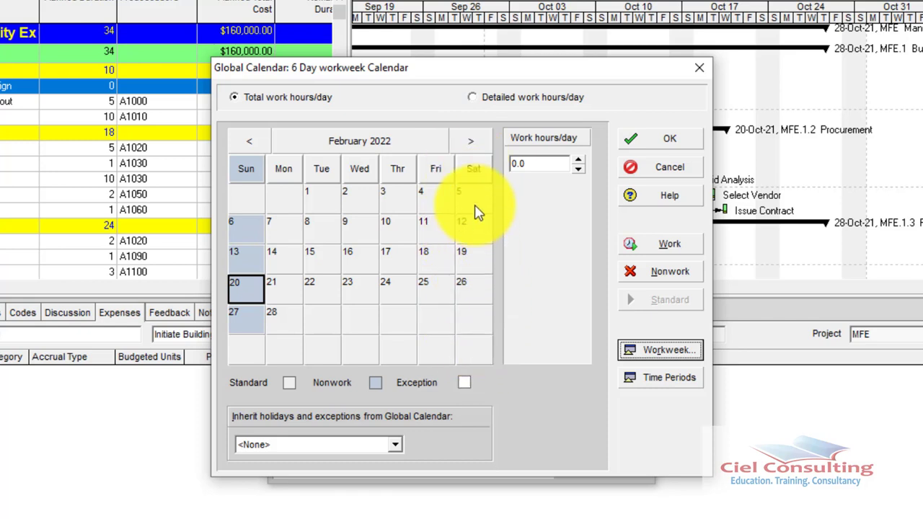
# - Examine the working days month by month up to January 2023 and go back to February 2022
pyautogui.click(476, 144)
pyautogui.click(478, 144)
pyautogui.click(478, 145)
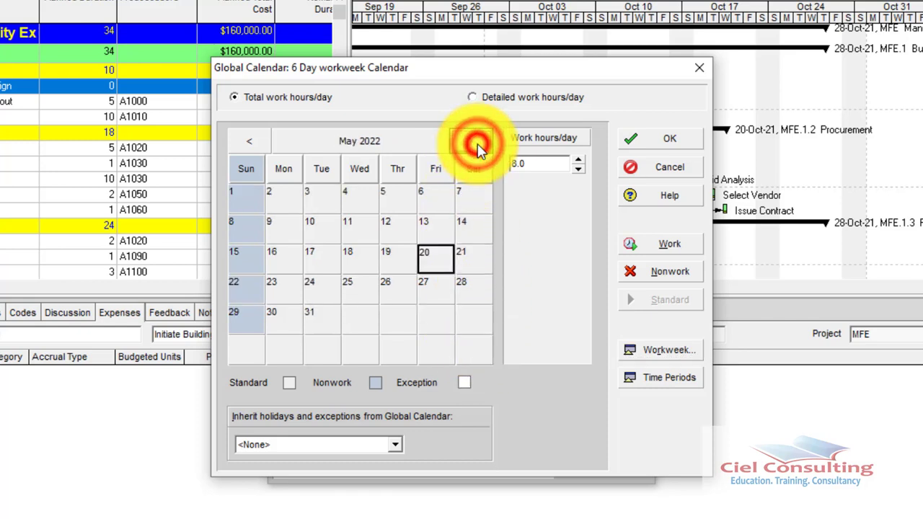
pyautogui.click(477, 145)
pyautogui.click(477, 145)
pyautogui.click(477, 144)
pyautogui.click(477, 144)
pyautogui.click(477, 144)
pyautogui.click(477, 144)
pyautogui.click(477, 144)
pyautogui.click(477, 144)
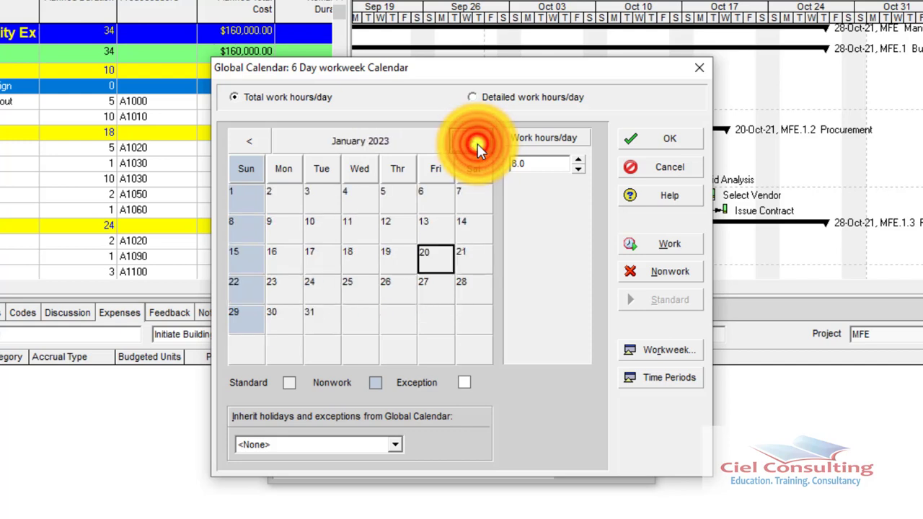
pyautogui.click(254, 143)
pyautogui.click(253, 143)
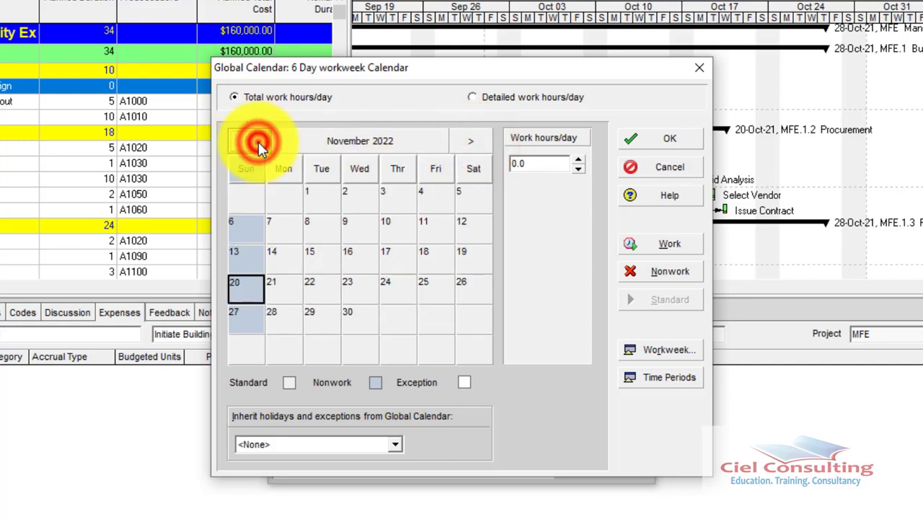
pyautogui.click(256, 143)
pyautogui.click(256, 142)
pyautogui.click(258, 144)
pyautogui.click(258, 145)
pyautogui.click(258, 144)
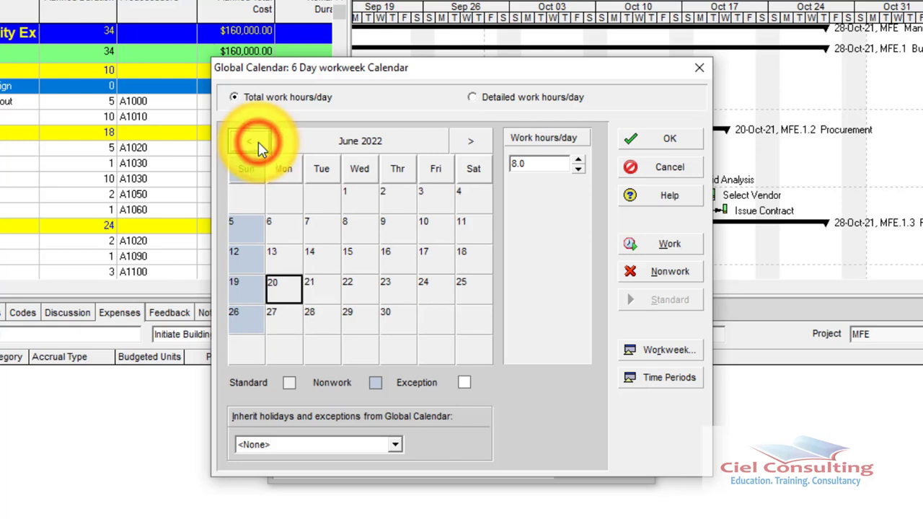
pyautogui.click(258, 144)
pyautogui.click(258, 145)
pyautogui.click(258, 144)
pyautogui.click(258, 144)
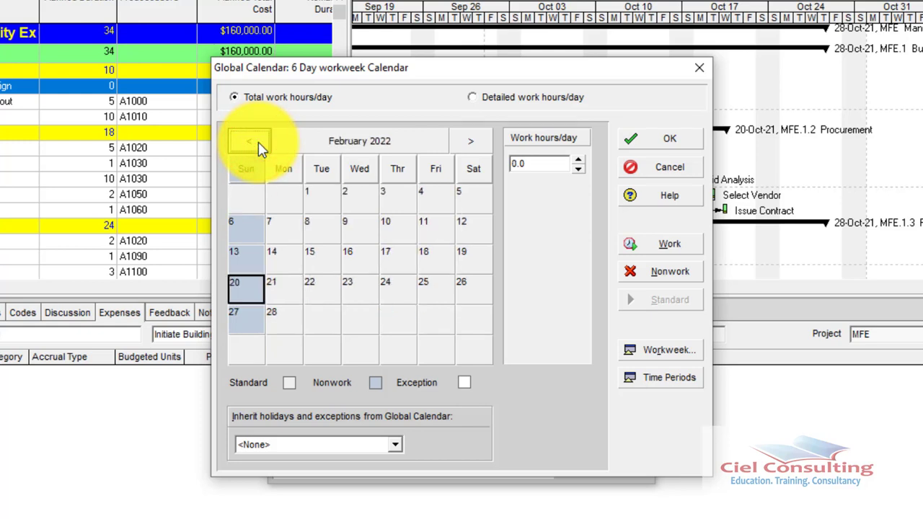
# - Set Saturday's standard work hours to 0 in the calendar's workweek, using total work hours per day
pyautogui.click(490, 100)
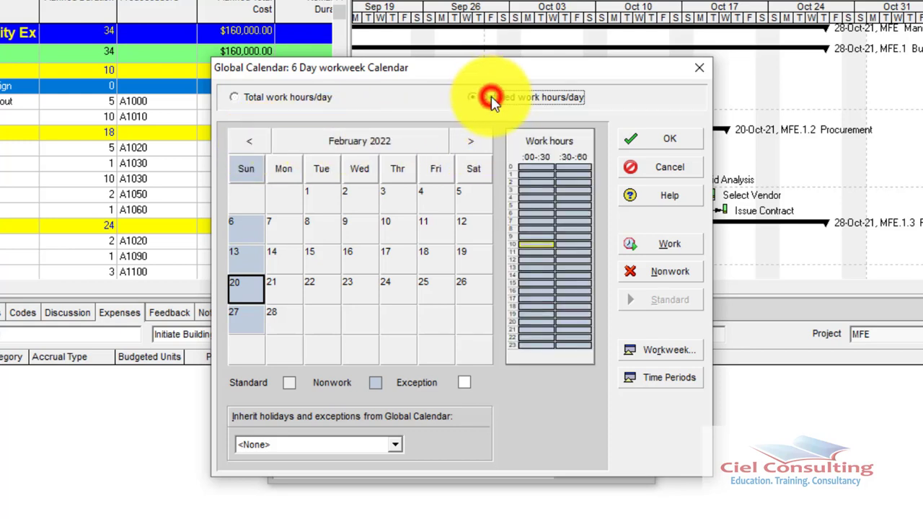
pyautogui.click(234, 99)
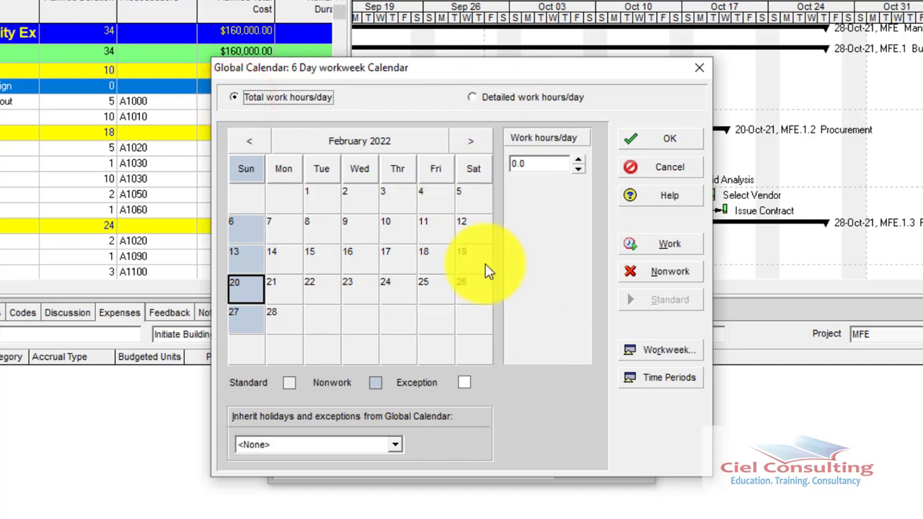
pyautogui.click(659, 349)
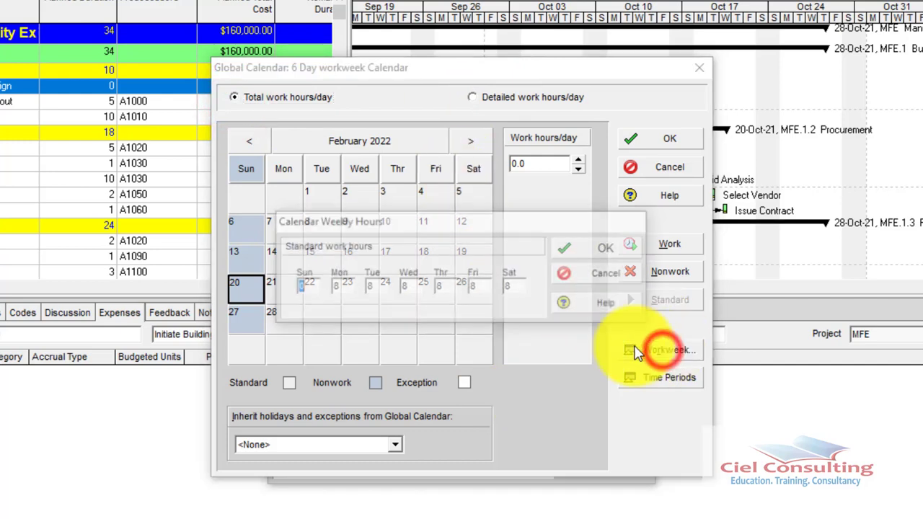
pyautogui.click(510, 287)
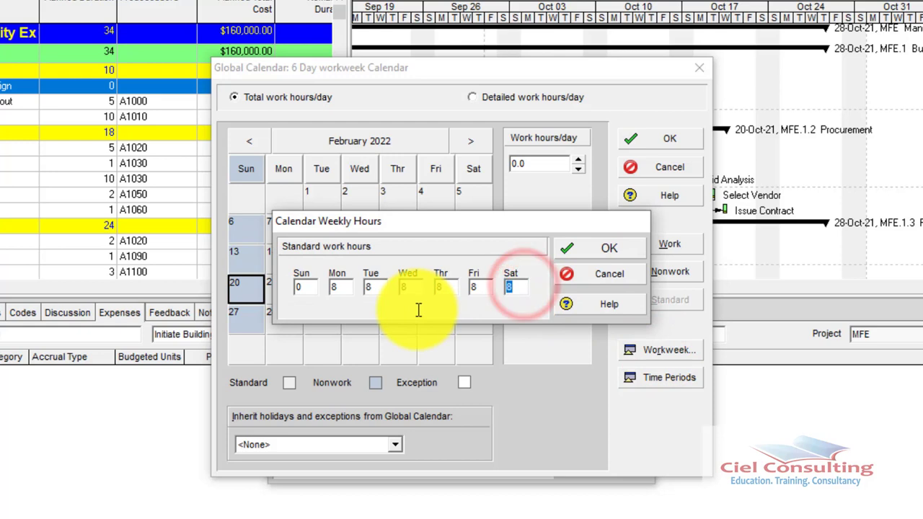
pyautogui.write('0')
pyautogui.click(606, 249)
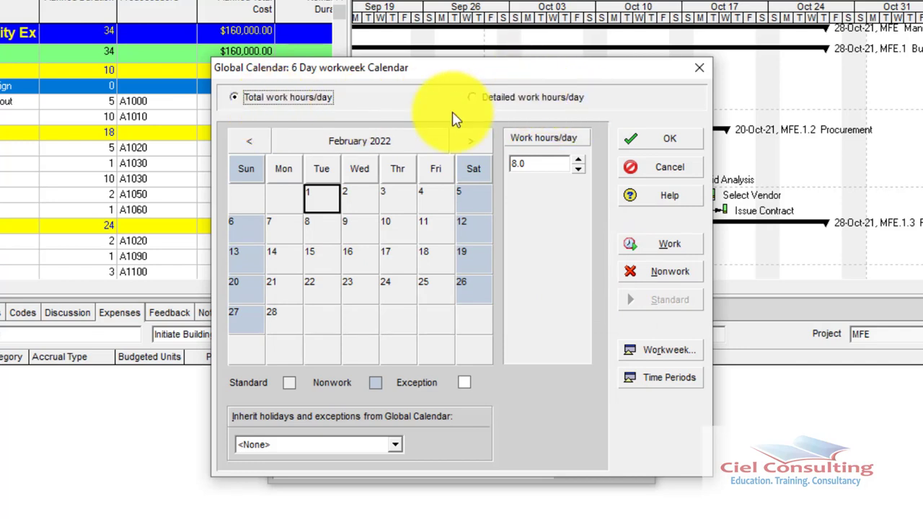
# - Switch the calendar to detailed work hours per day and review the workweek's hours from Tuesday through Saturday
pyautogui.click(521, 99)
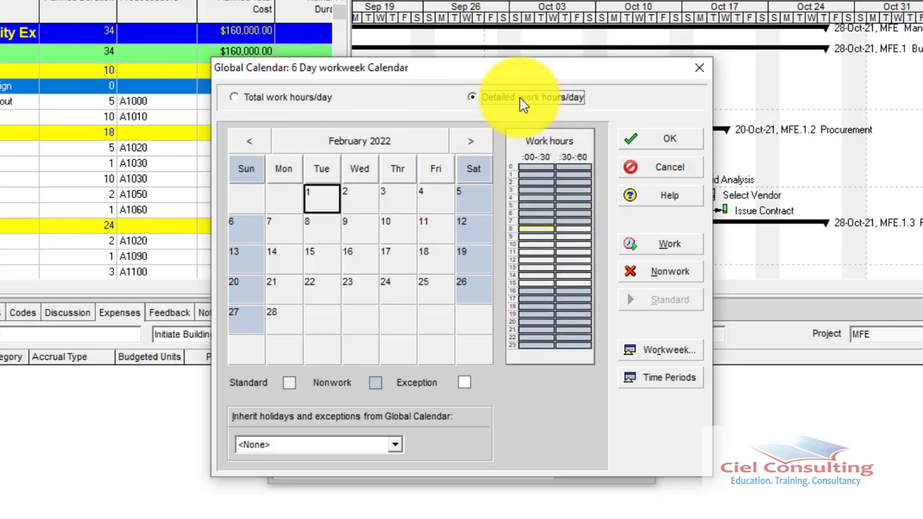
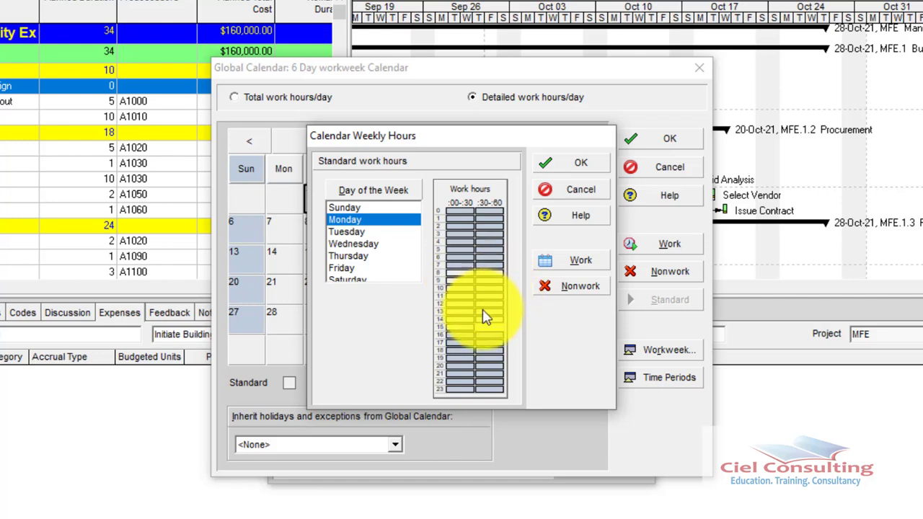
pyautogui.click(360, 233)
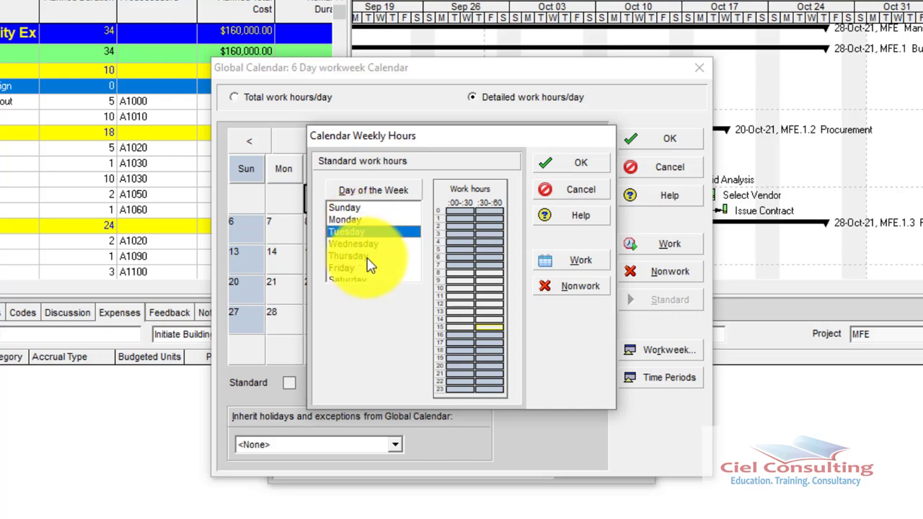
pyautogui.click(367, 258)
pyautogui.click(342, 268)
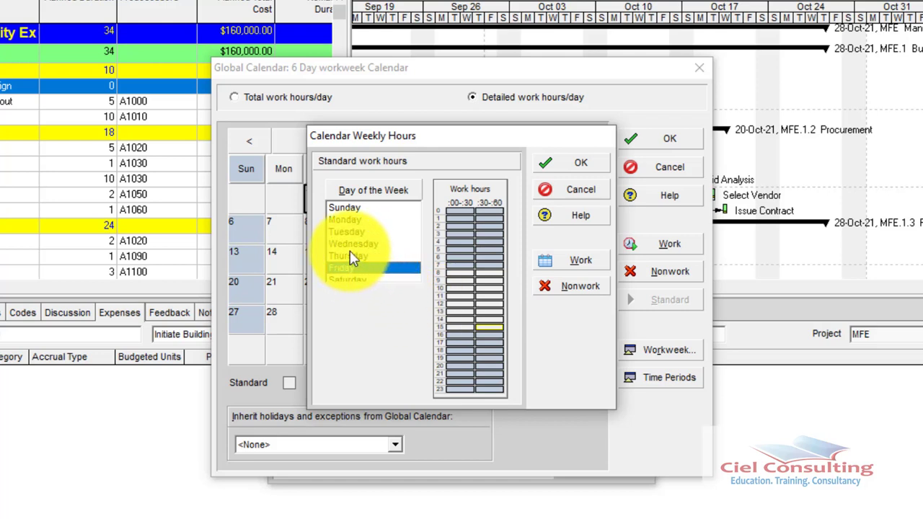
pyautogui.click(343, 275)
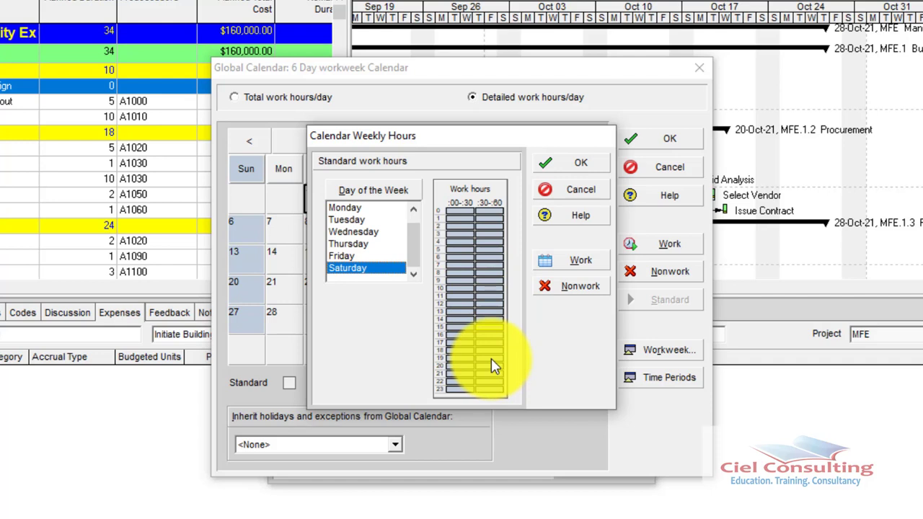
# - Try marking individual half-hour slots around 10:00 as working time for Saturday
pyautogui.click(461, 286)
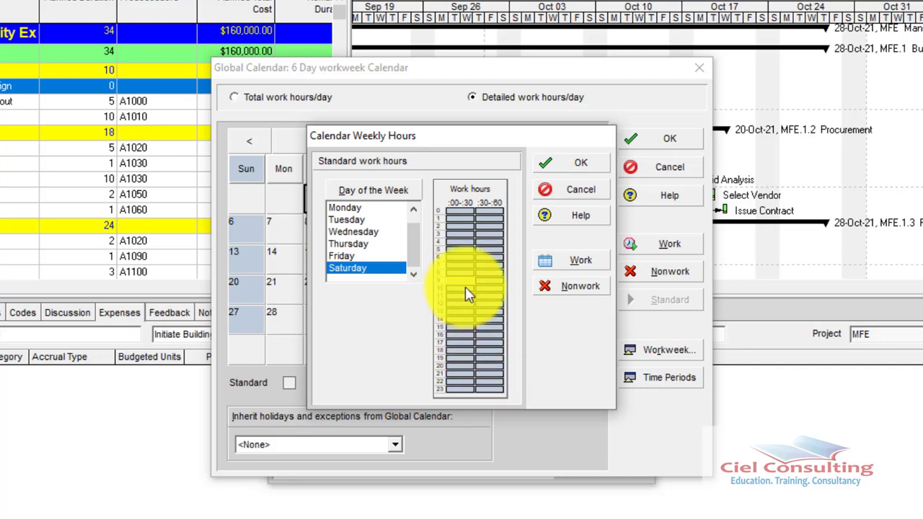
pyautogui.moveTo(465, 286); pyautogui.dragTo(470, 261)
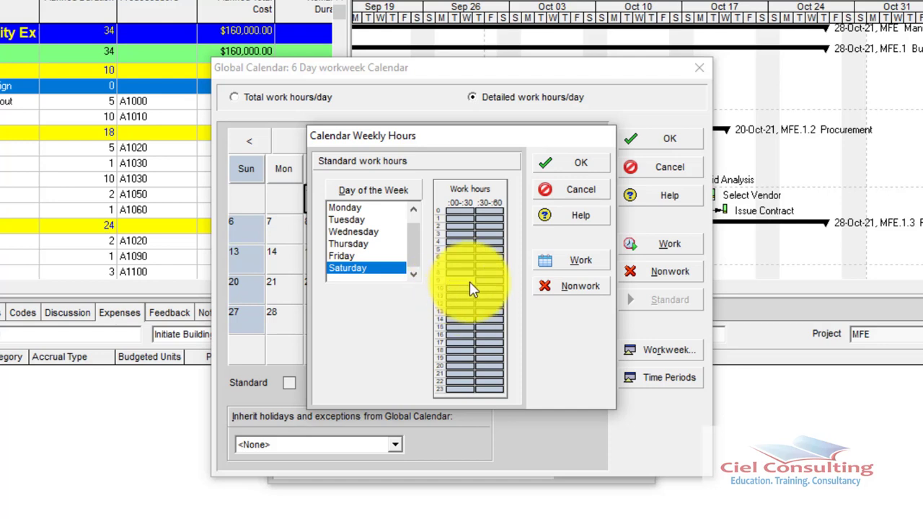
pyautogui.click(477, 282)
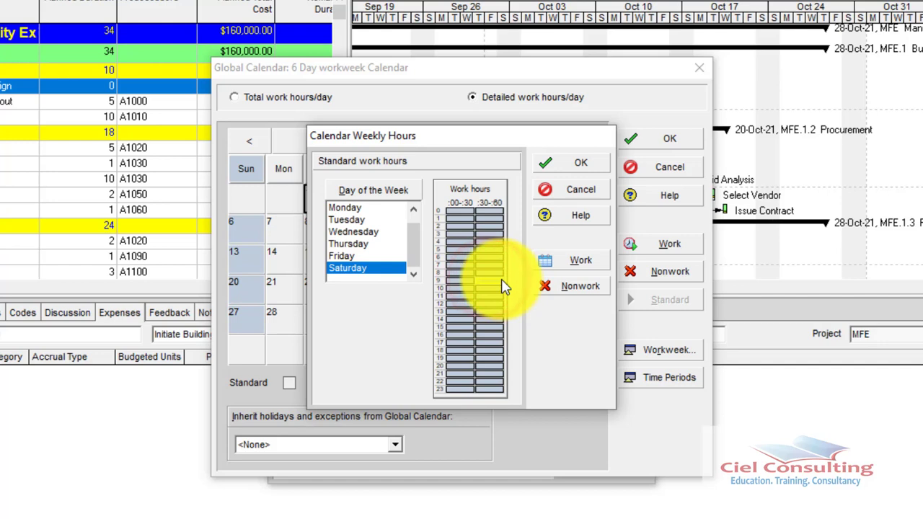
pyautogui.click(463, 292)
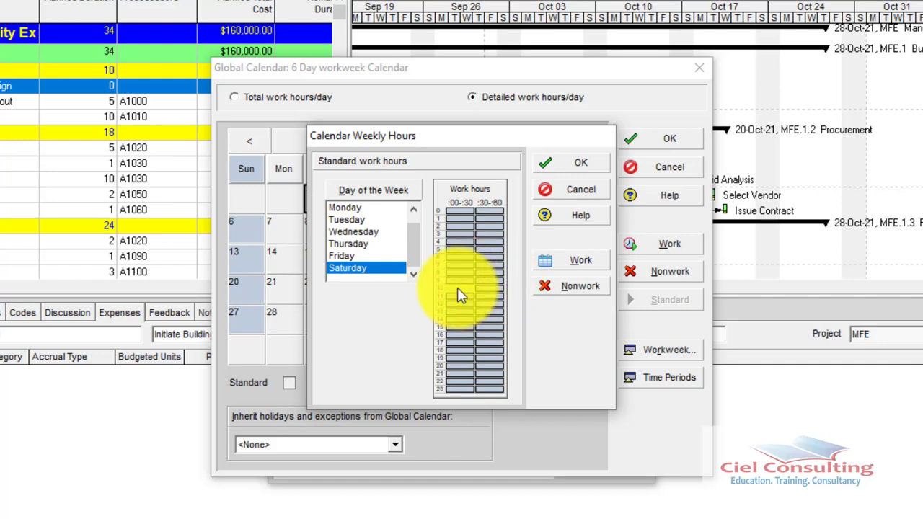
pyautogui.click(484, 291)
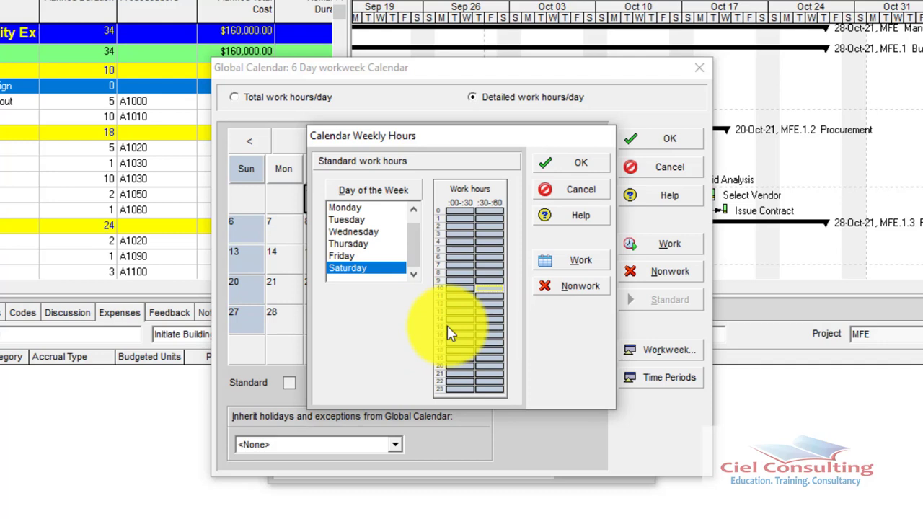
pyautogui.click(461, 288)
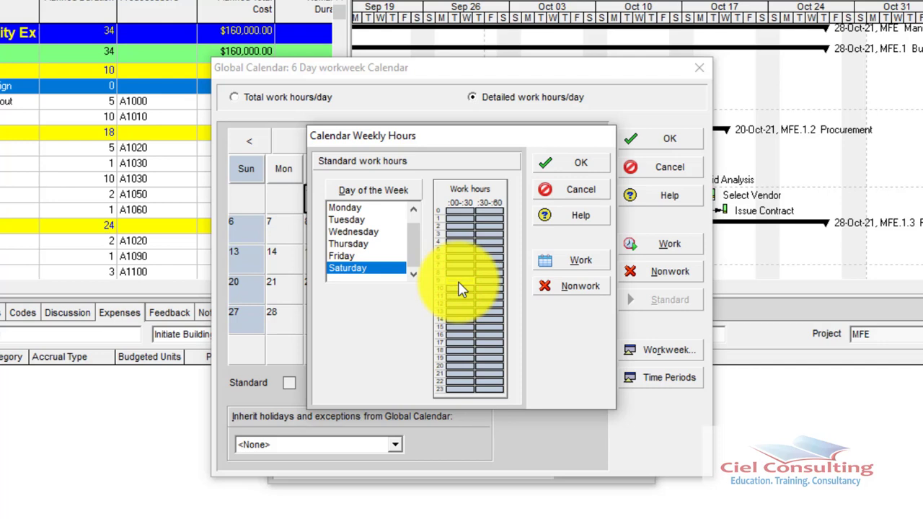
# - Set Saturday's detailed work hours to 9:00–18:00 with 12:00–13:00 as nonwork time, and confirm the weekly hours
pyautogui.moveTo(461, 288); pyautogui.dragTo(497, 349)
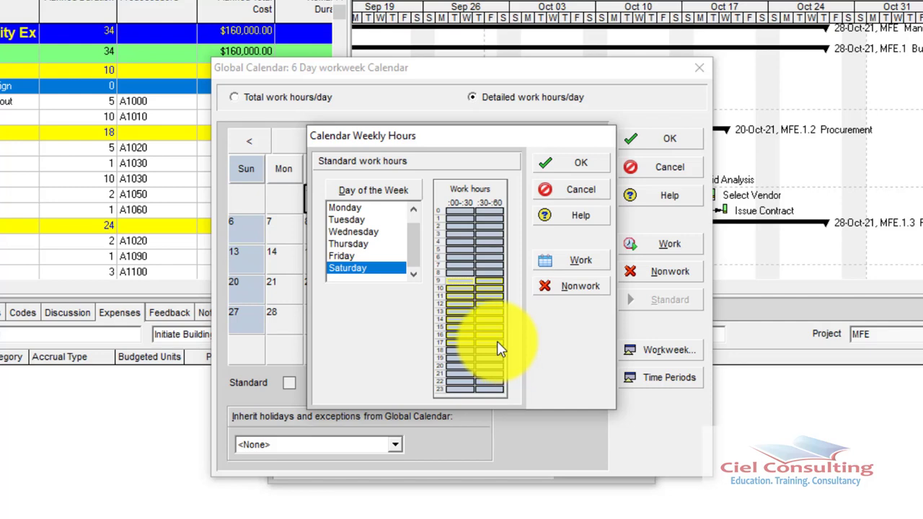
pyautogui.click(586, 264)
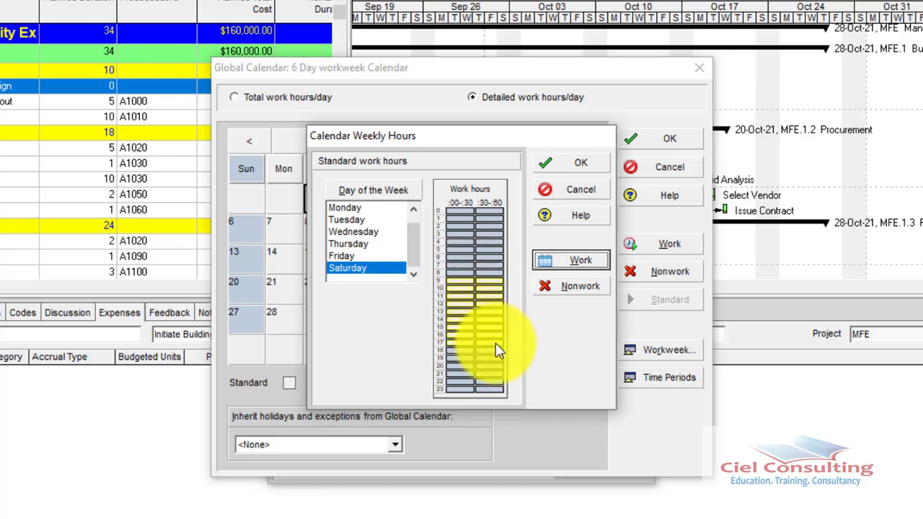
pyautogui.moveTo(494, 343)
pyautogui.mouseDown()
pyautogui.moveTo(490, 393)
pyautogui.moveTo(483, 247)
pyautogui.moveTo(479, 302)
pyautogui.mouseUp()
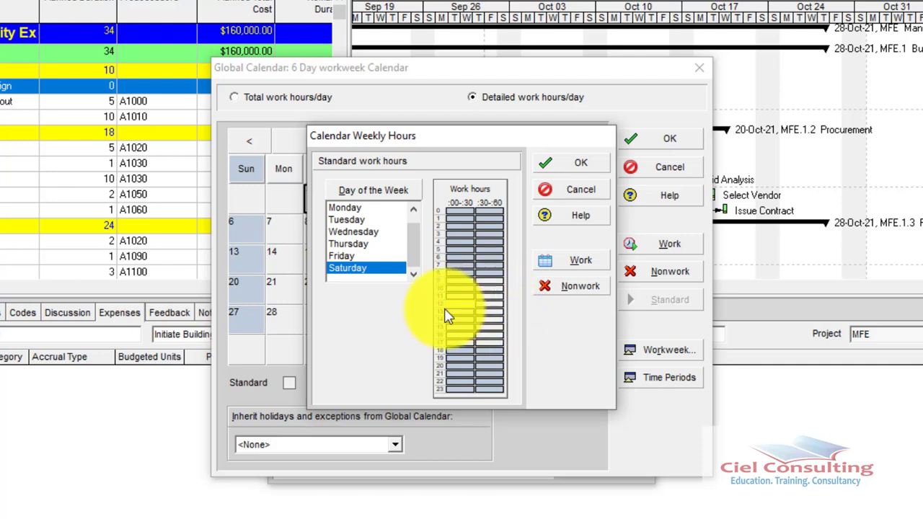
pyautogui.click(489, 306)
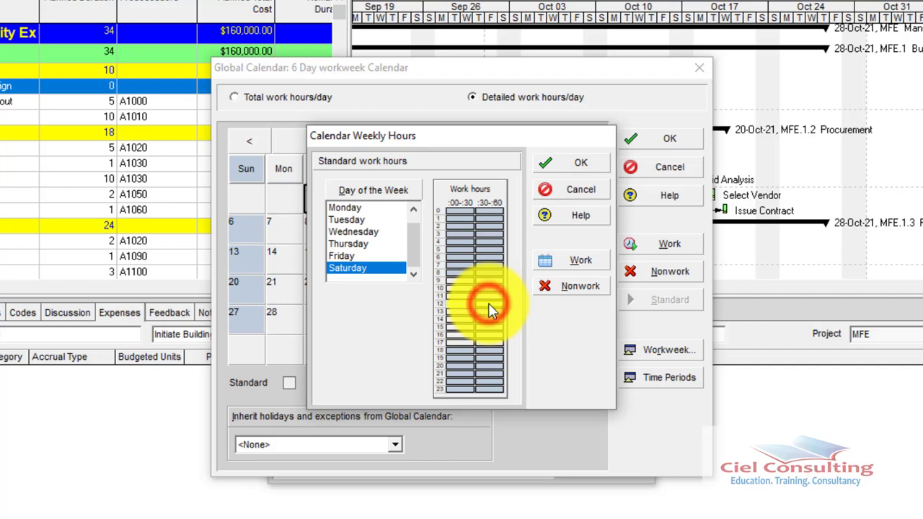
pyautogui.click(590, 284)
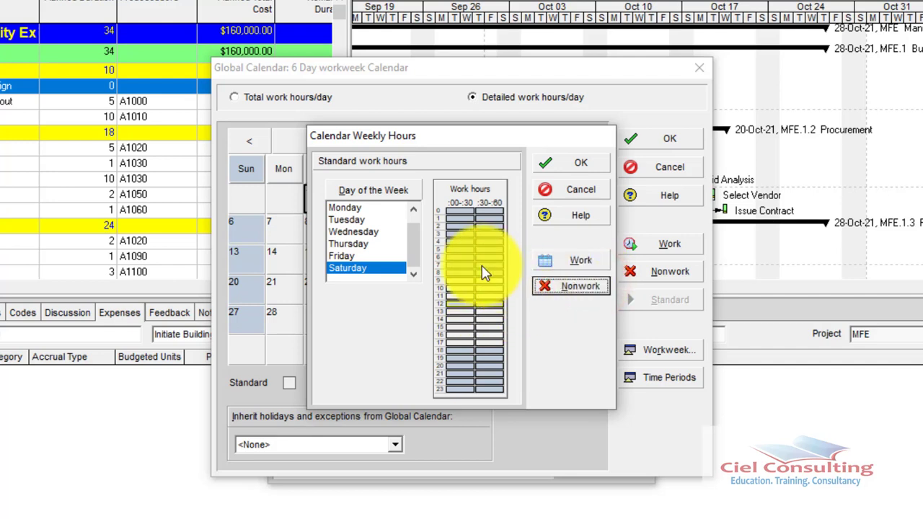
pyautogui.moveTo(489, 264); pyautogui.dragTo(485, 384)
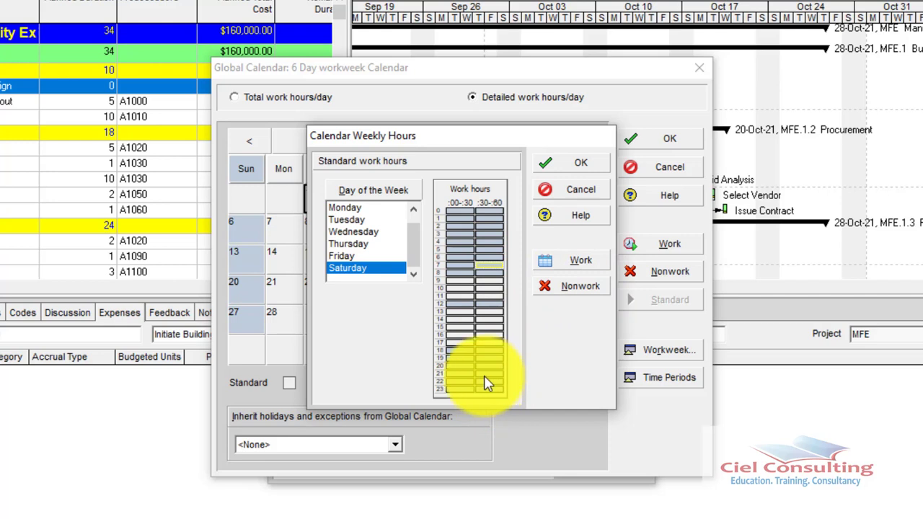
pyautogui.click(364, 280)
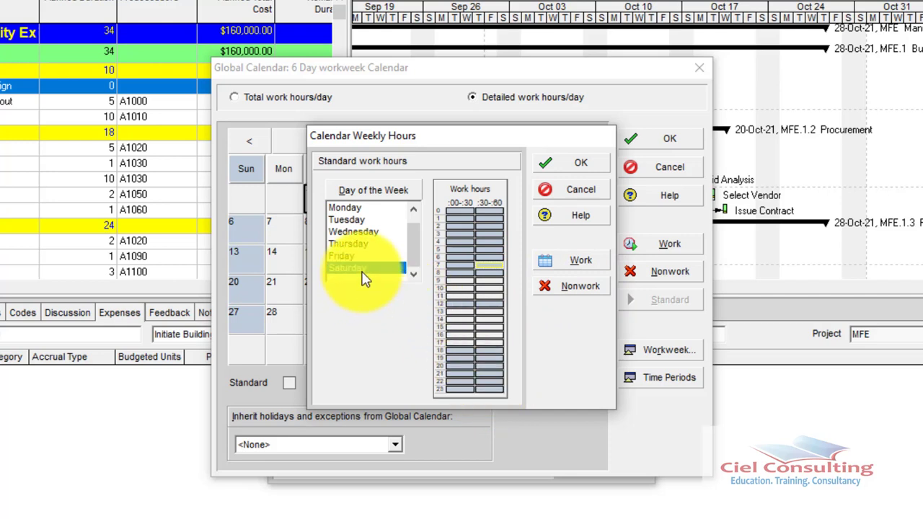
pyautogui.click(464, 284)
pyautogui.moveTo(464, 284); pyautogui.dragTo(492, 344)
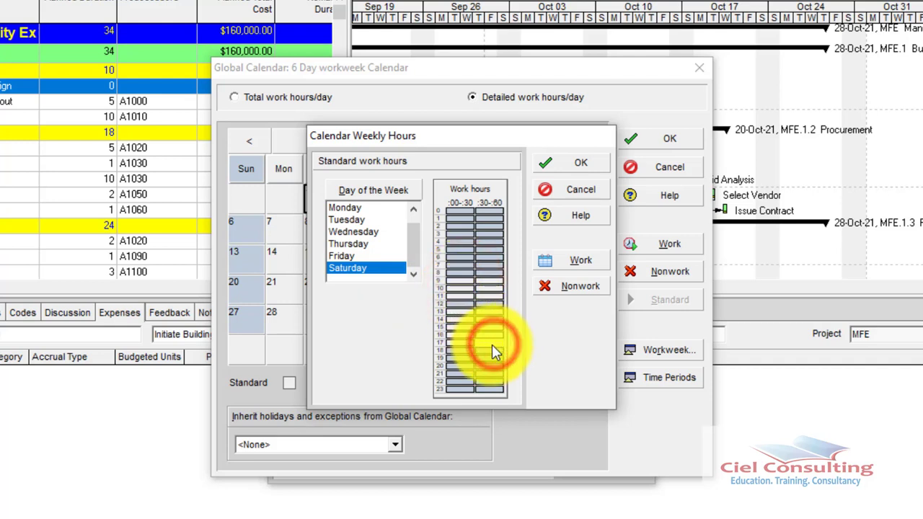
pyautogui.click(465, 303)
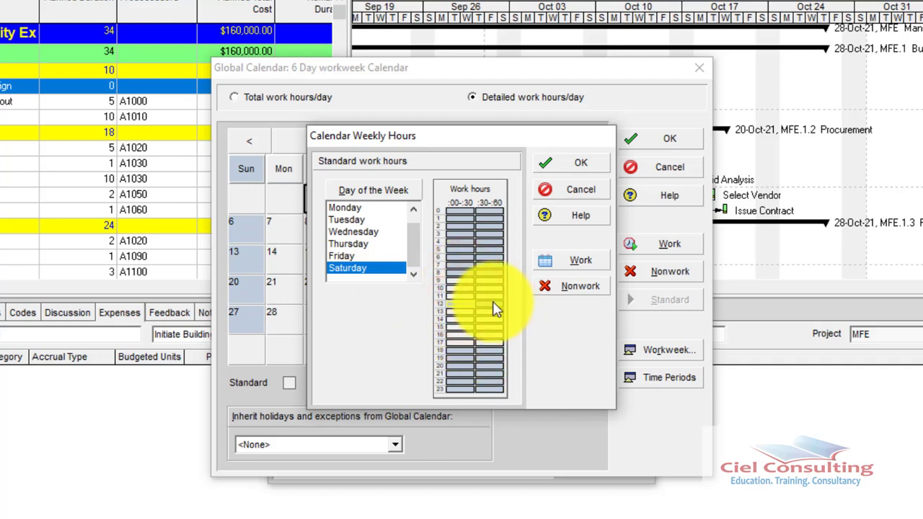
pyautogui.click(489, 305)
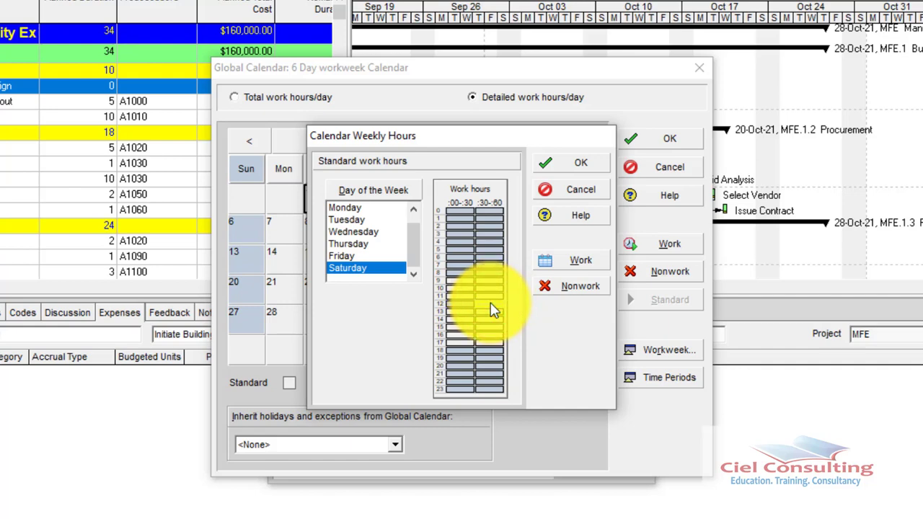
pyautogui.click(581, 165)
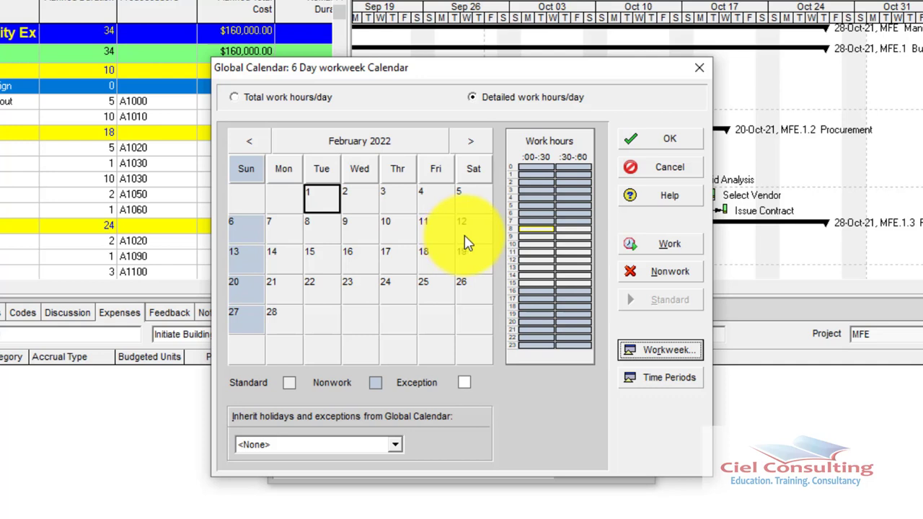
# - Mark Monday, May 2, 2022 as a nonwork day in the calendar
pyautogui.click(465, 145)
pyautogui.click(466, 146)
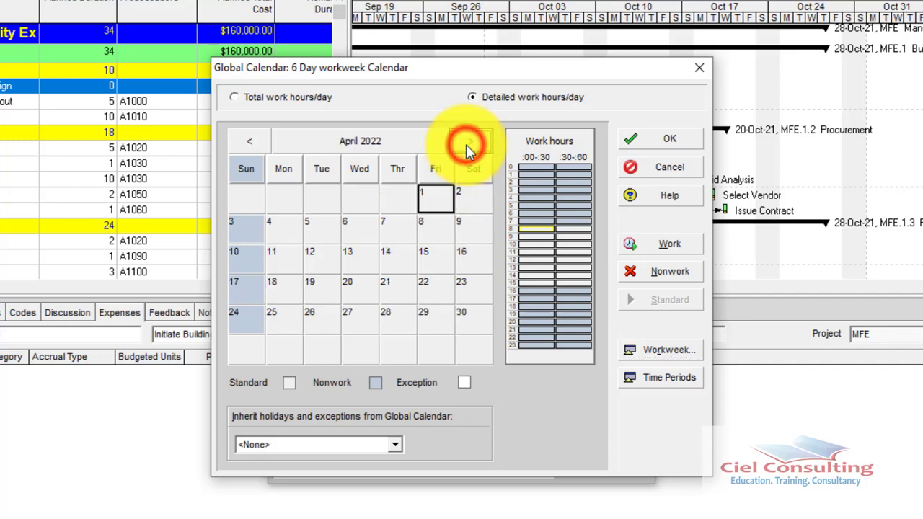
pyautogui.click(466, 146)
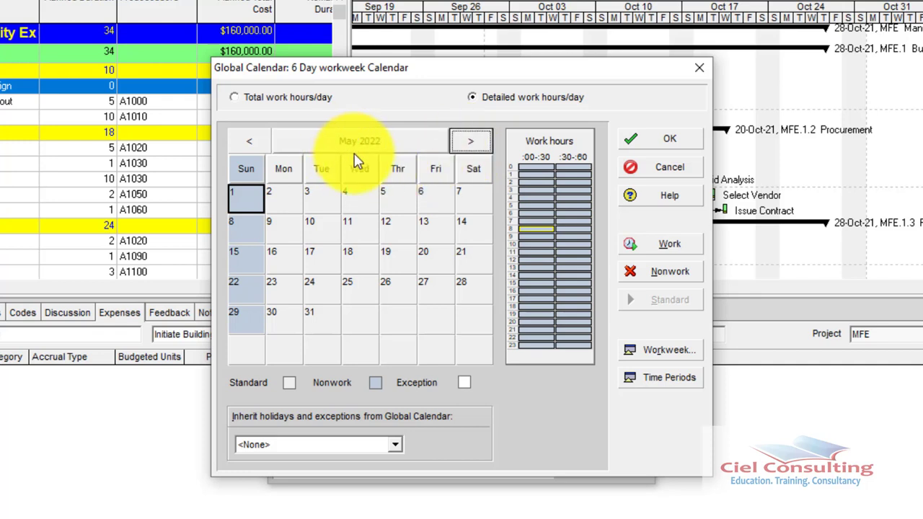
pyautogui.click(271, 202)
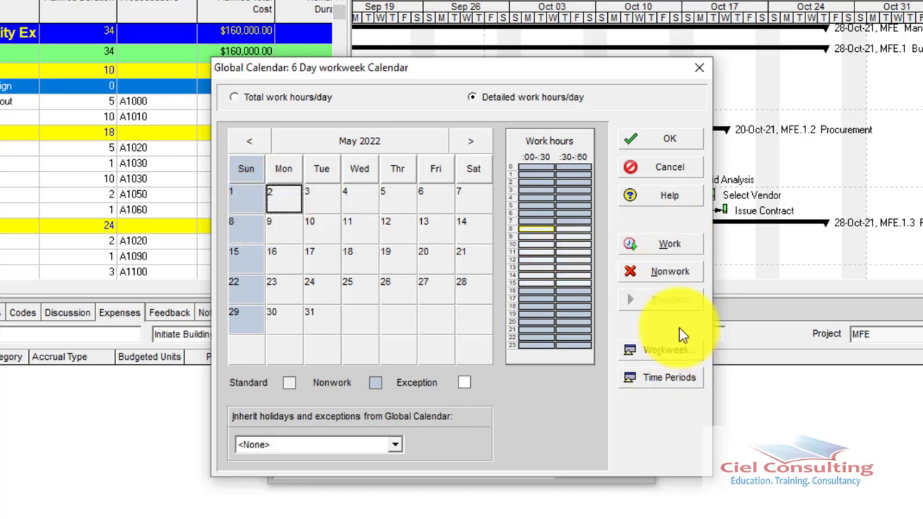
pyautogui.click(670, 271)
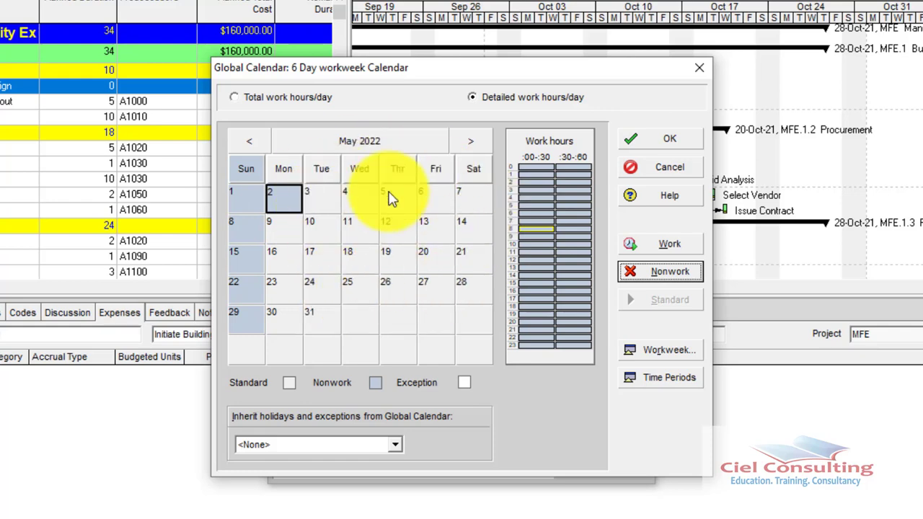
pyautogui.click(659, 352)
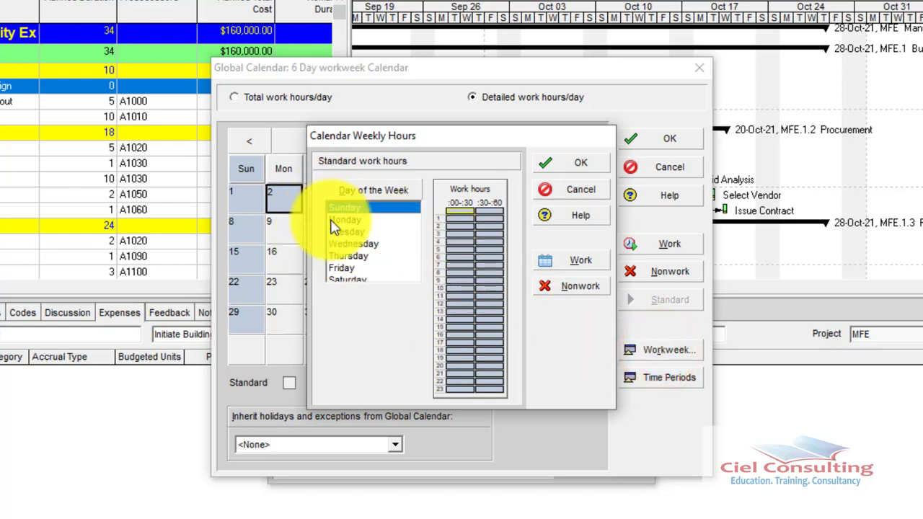
pyautogui.click(593, 191)
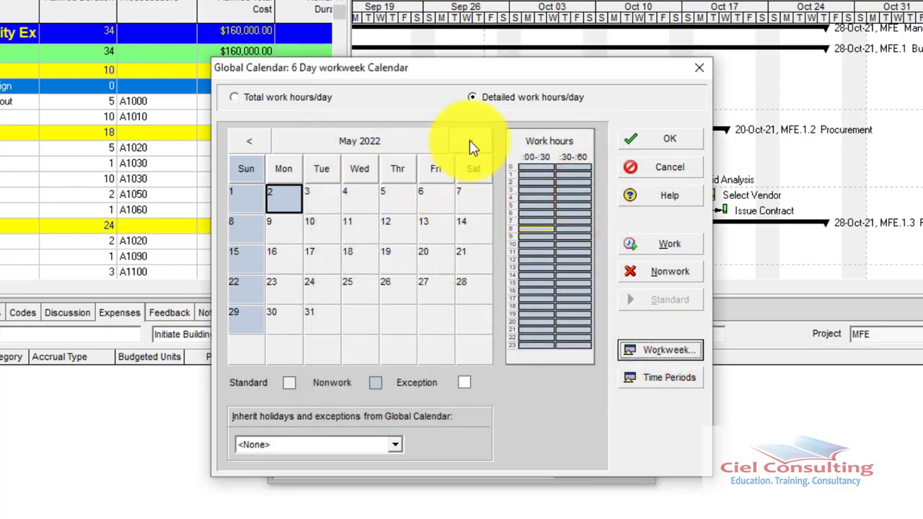
# - Mark Tuesday, July 12, 2022 as a nonwork day, then save the calendar and close the calendar list
pyautogui.click(470, 140)
pyautogui.click(469, 140)
pyautogui.click(470, 141)
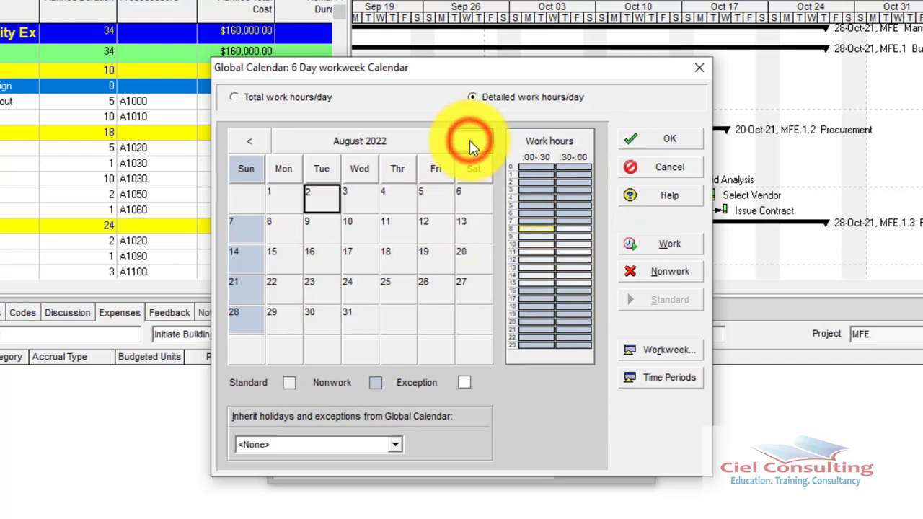
pyautogui.click(249, 142)
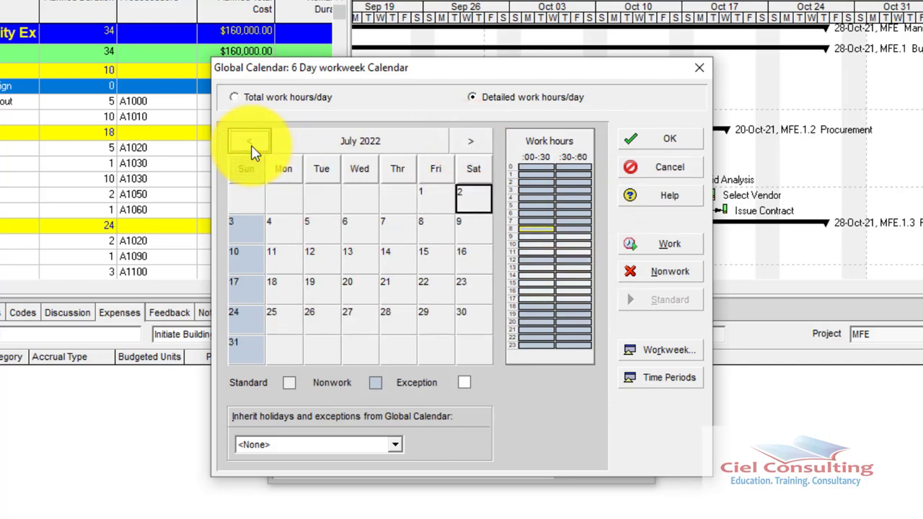
pyautogui.click(313, 262)
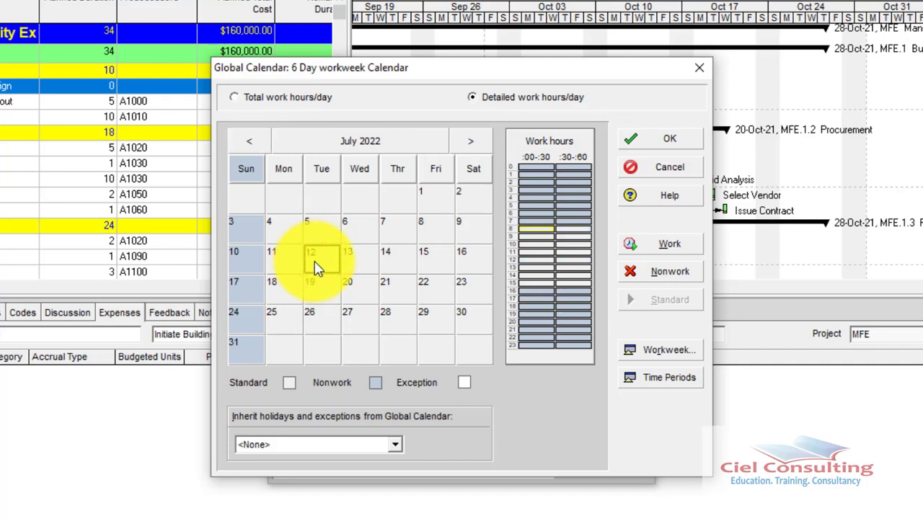
pyautogui.click(674, 274)
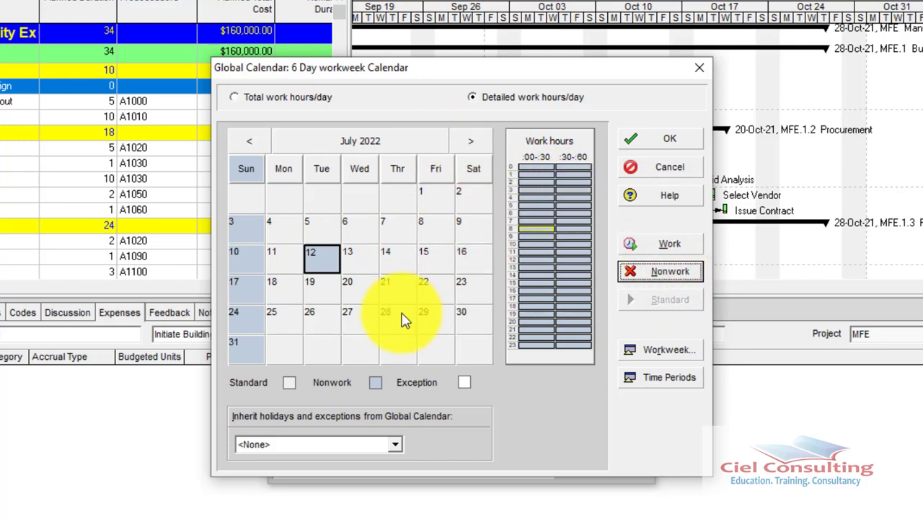
pyautogui.click(671, 139)
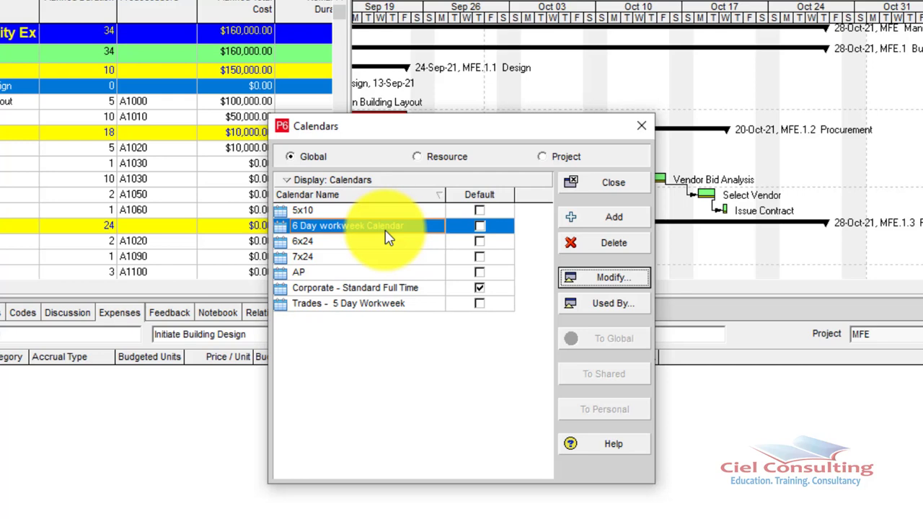
pyautogui.click(614, 184)
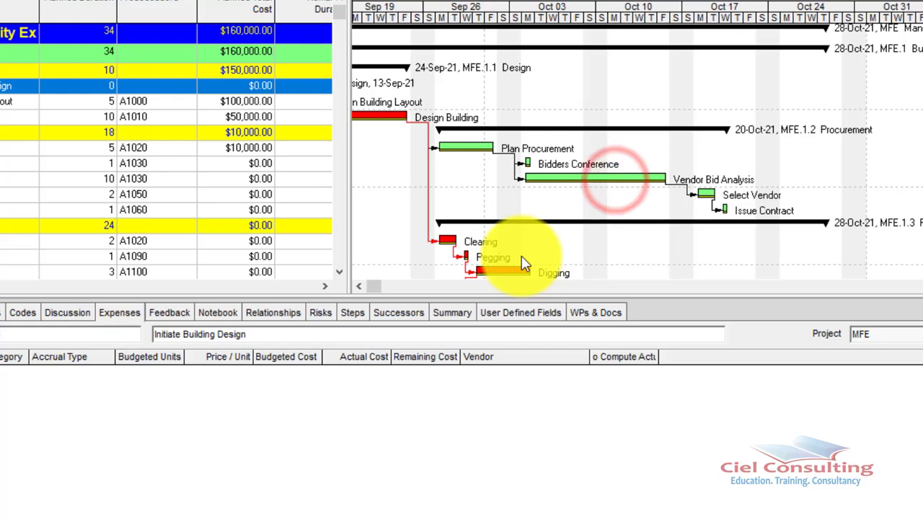